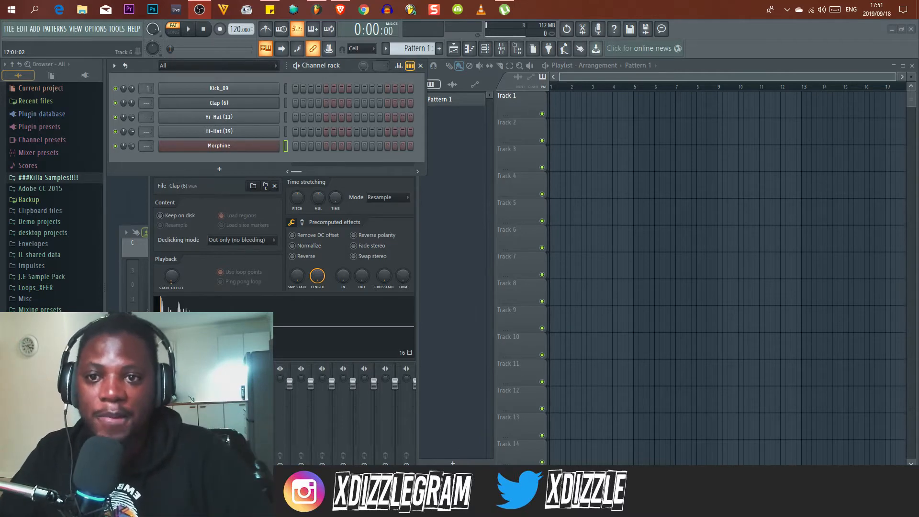
# Step: Maximize the playlist window and switch playback to song mode
pyautogui.click(701, 65)
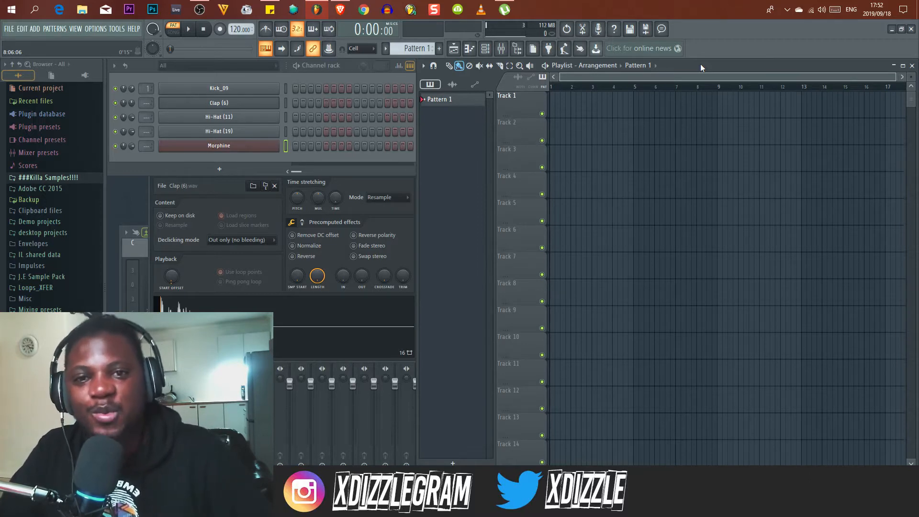
pyautogui.doubleClick(700, 64)
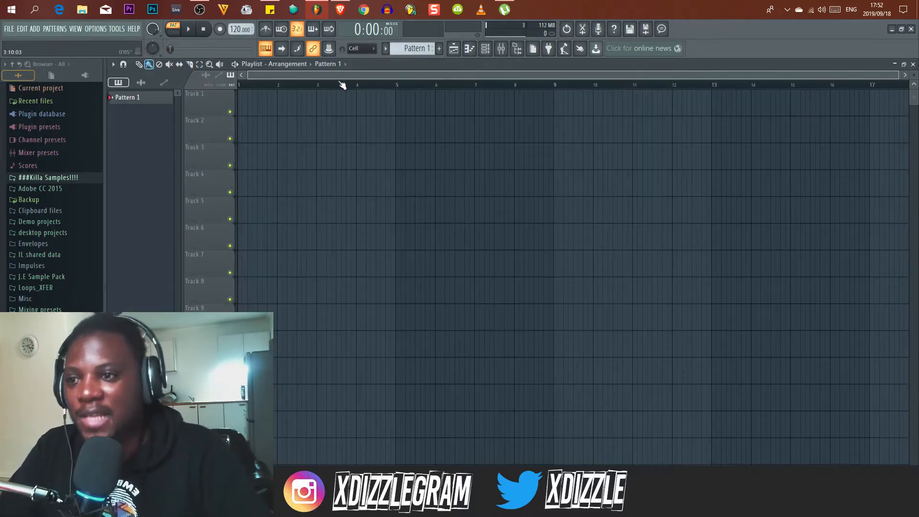
pyautogui.press('l')
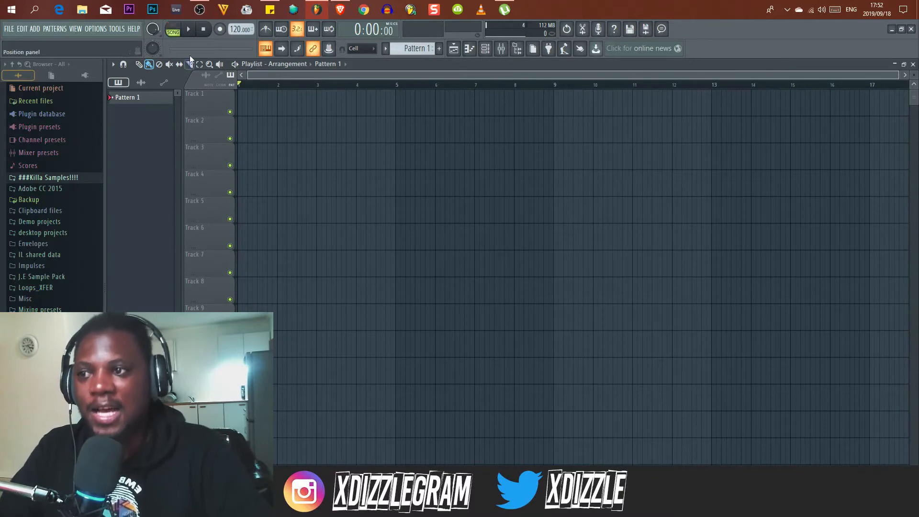
# Step: Play briefly in pattern mode, stop playback and return to song mode
pyautogui.click(173, 29)
pyautogui.click(188, 29)
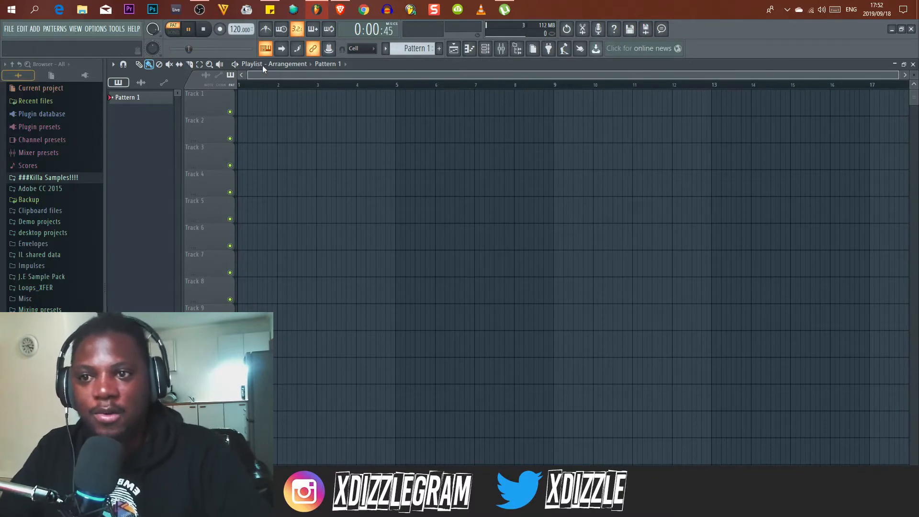
pyautogui.click(203, 29)
pyautogui.click(173, 29)
# Step: Restore the playlist to its smaller size so the channel rack and mixer share the workspace
pyautogui.doubleClick(425, 66)
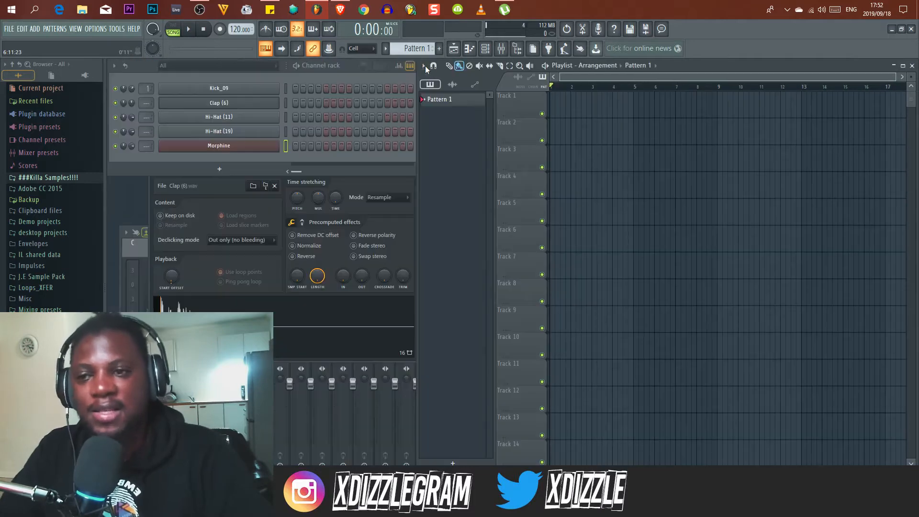
pyautogui.doubleClick(675, 69)
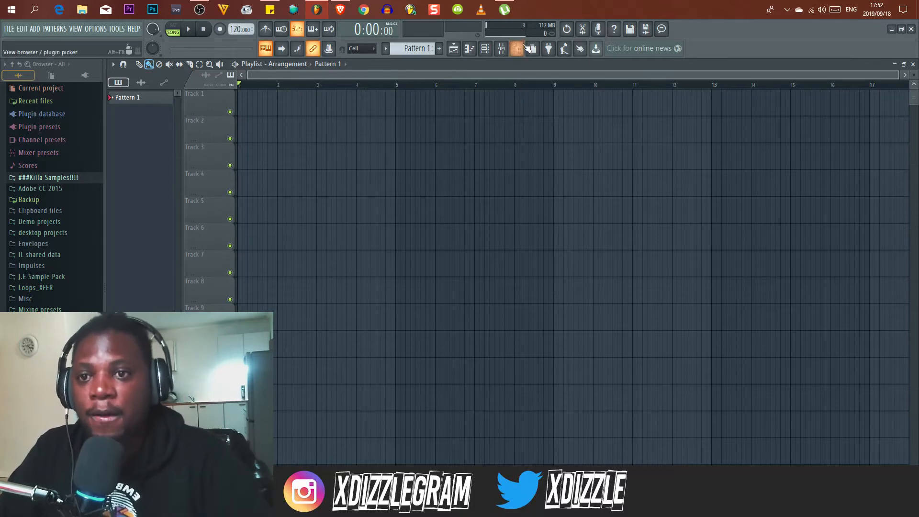
pyautogui.doubleClick(521, 64)
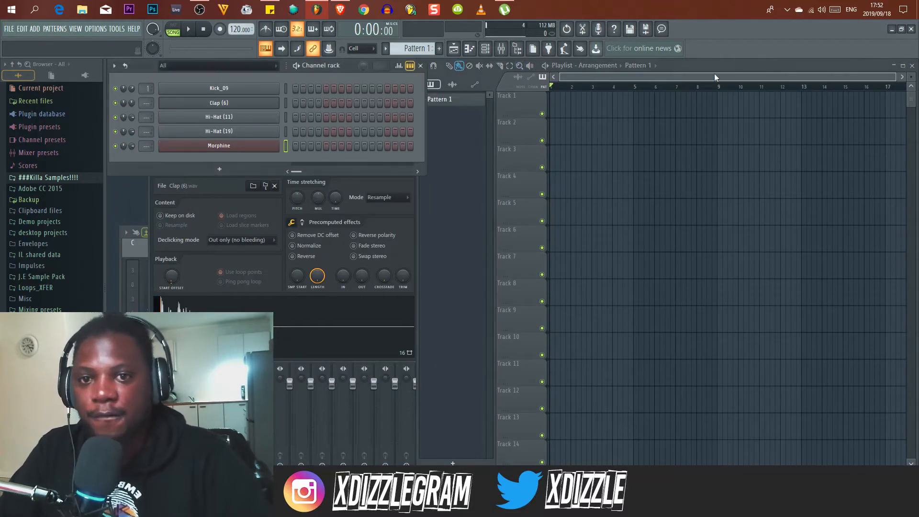
# Step: Try a single Kick_09 hit on the first step in the channel rack
pyautogui.click(348, 71)
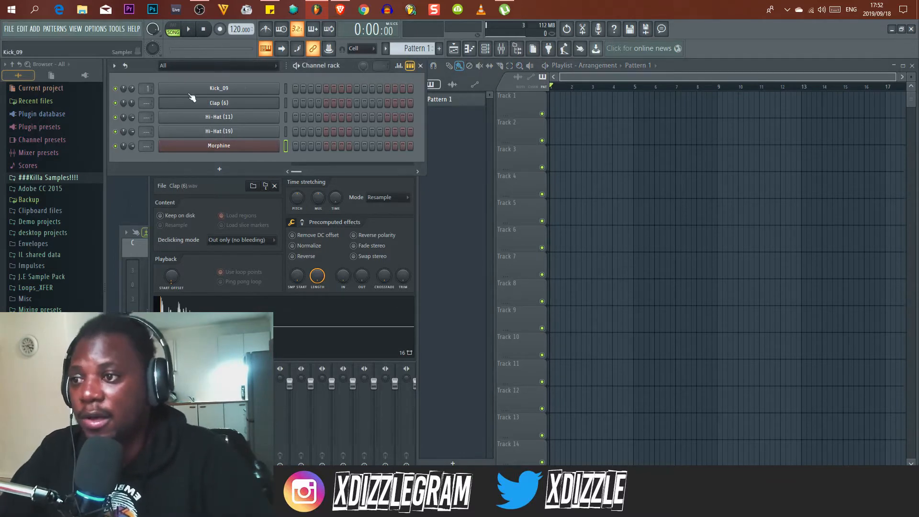
pyautogui.rightClick(212, 88)
pyautogui.click(395, 122)
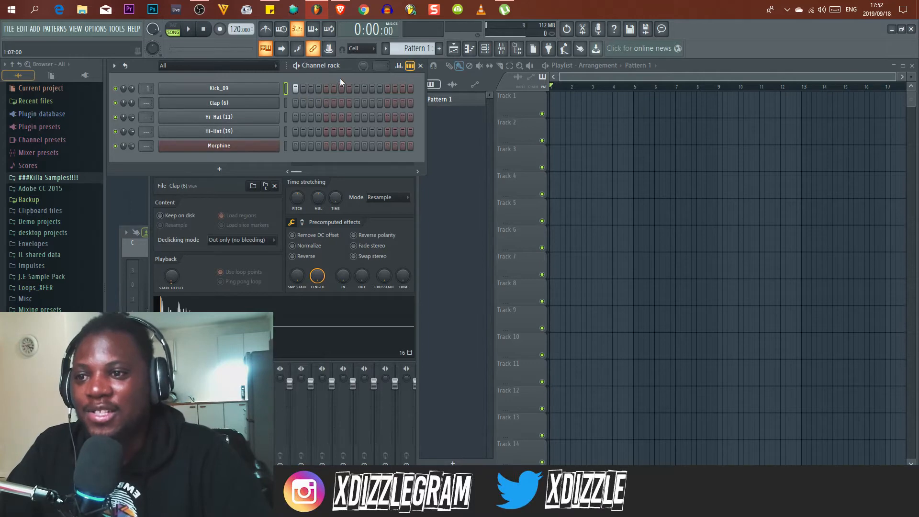
# Step: Enable the metronome and play the song briefly to hear it
pyautogui.hotkey('ctrl', 'm')
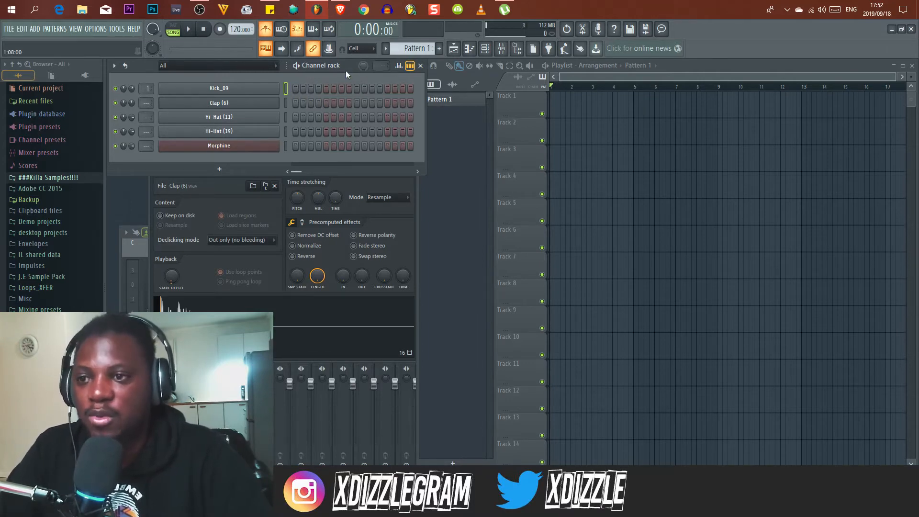
pyautogui.press('space')
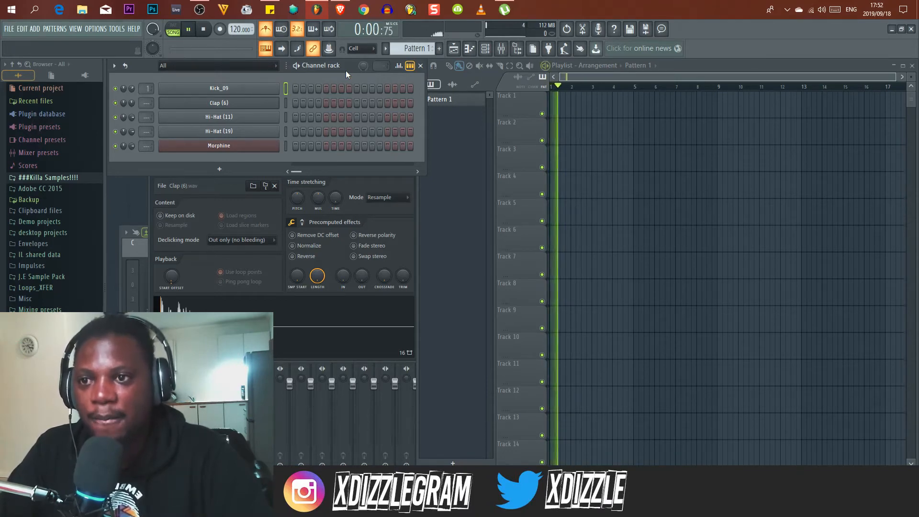
pyautogui.press('space')
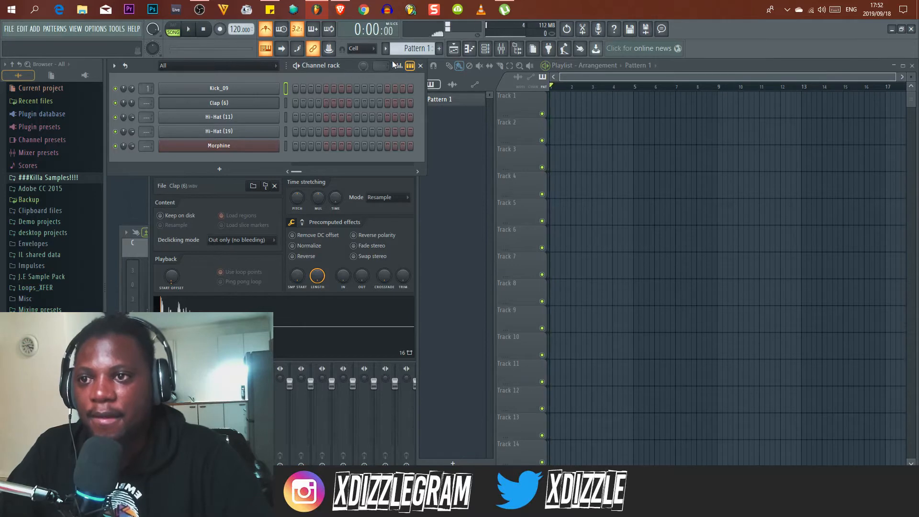
# Step: Set the metronome sound to Cowbell and listen to it in song playback
pyautogui.rightClick(265, 29)
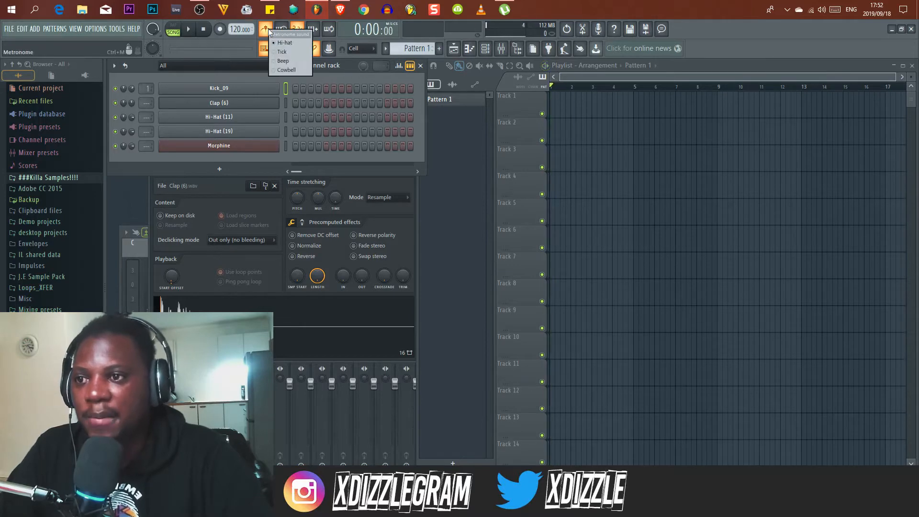
pyautogui.click(292, 69)
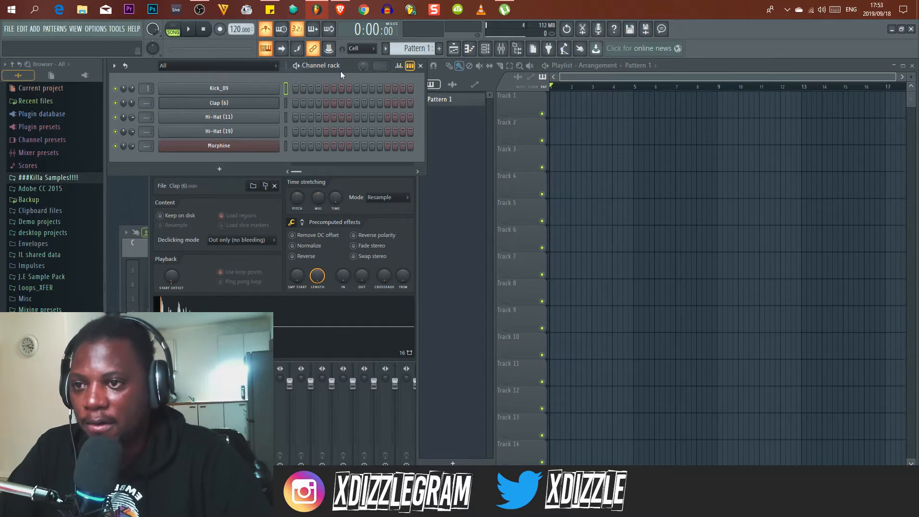
pyautogui.press('space')
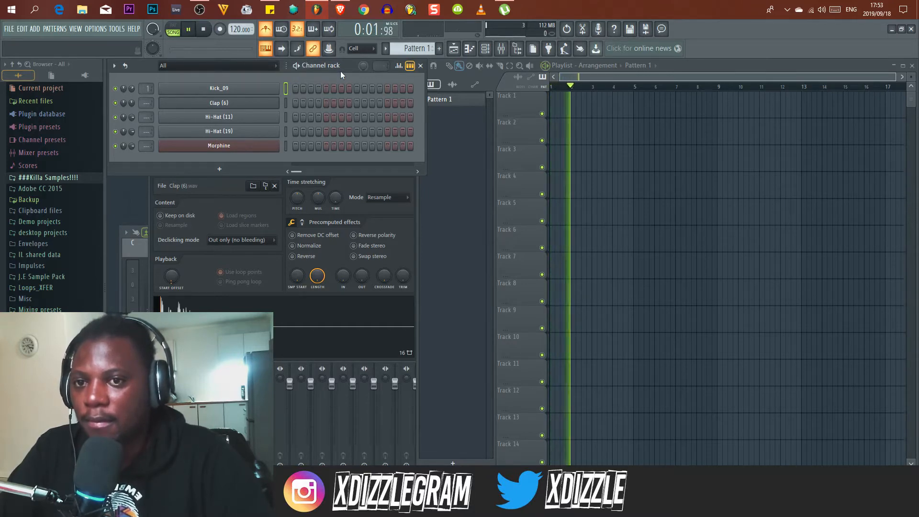
pyautogui.press('space')
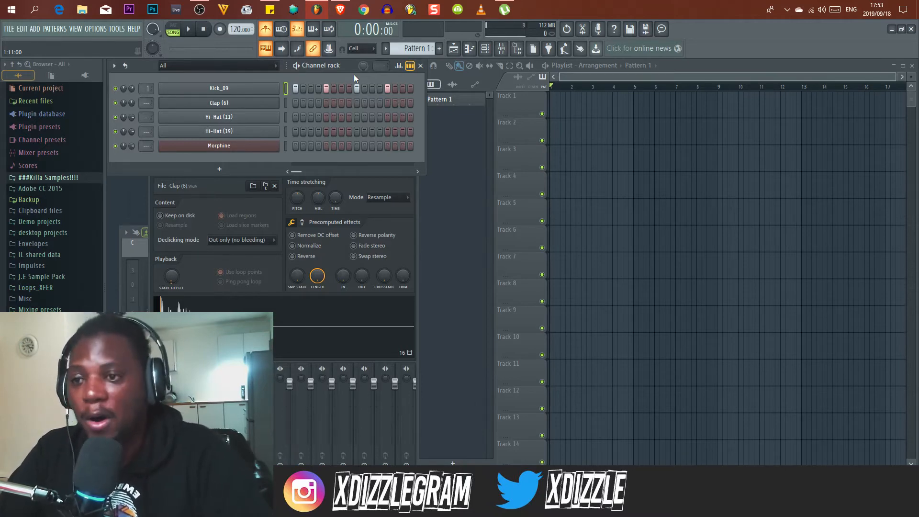
# Step: Play song mode with the Kick_09 pattern still missing from the playlist, then stop
pyautogui.press('space')
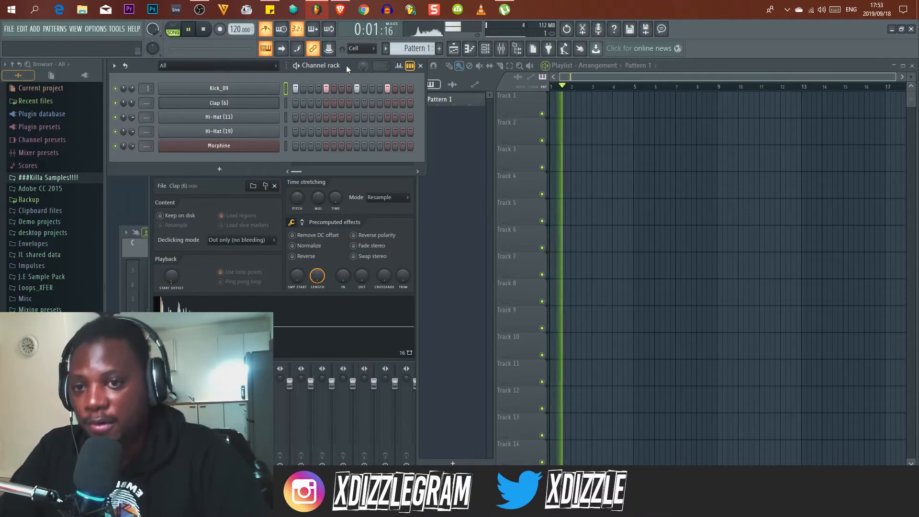
pyautogui.press('space')
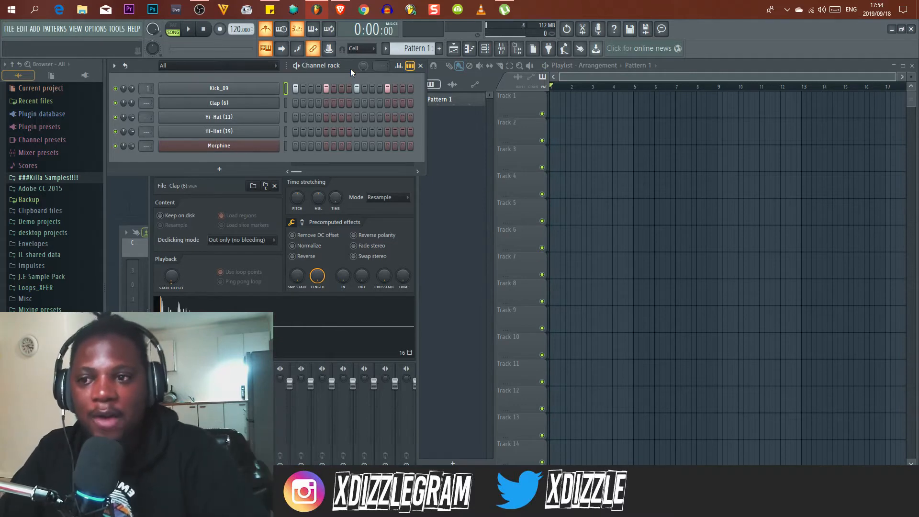
# Step: Maximize the playlist and place a Pattern 1 clip at bar 1 on Track 1
pyautogui.doubleClick(687, 67)
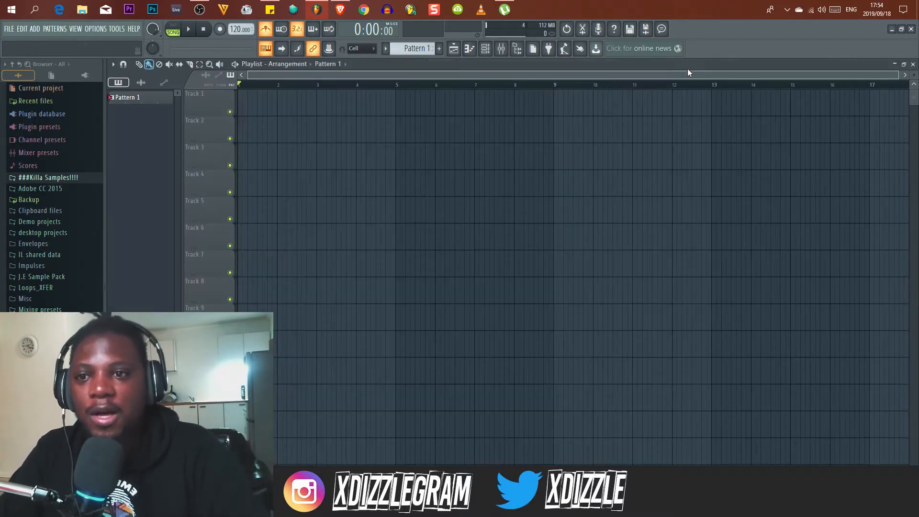
pyautogui.click(255, 107)
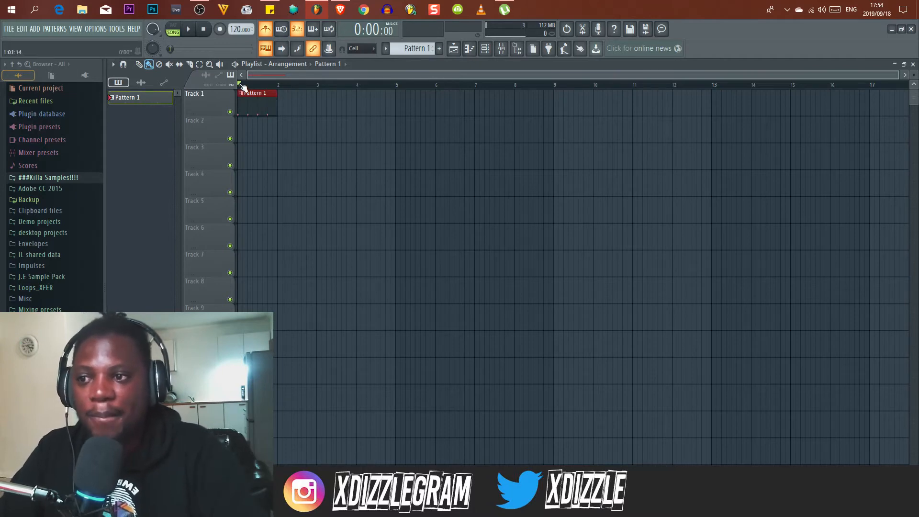
pyautogui.scroll(3, 246, 85)
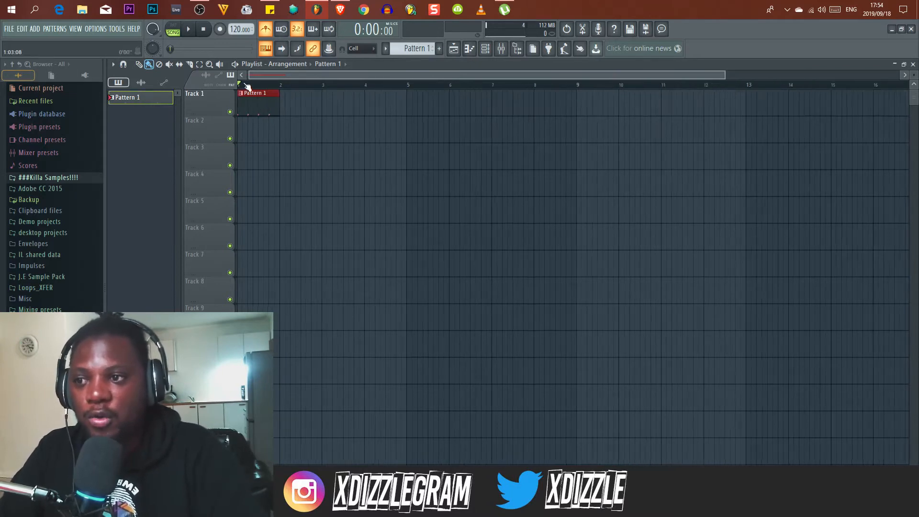
# Step: Turn off the metronome and play the Pattern 1 clip from the playlist
pyautogui.click(263, 32)
pyautogui.press('space')
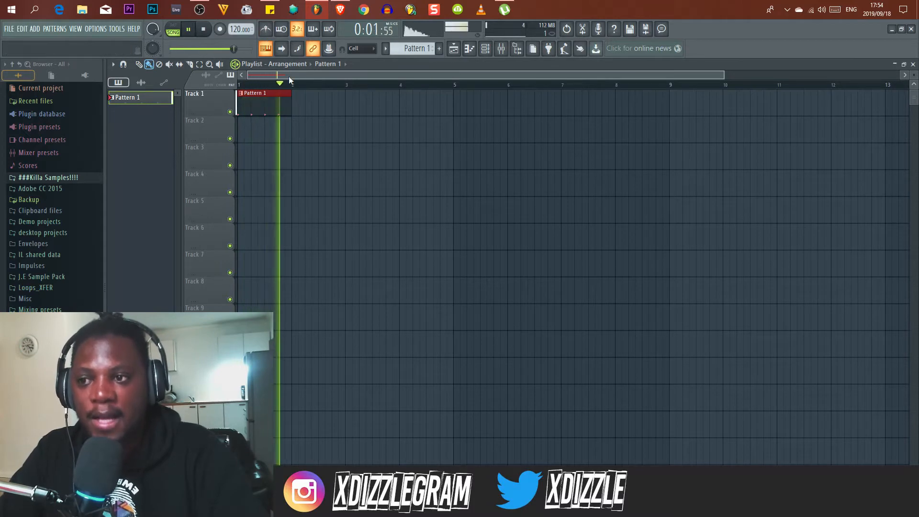
pyautogui.press('space')
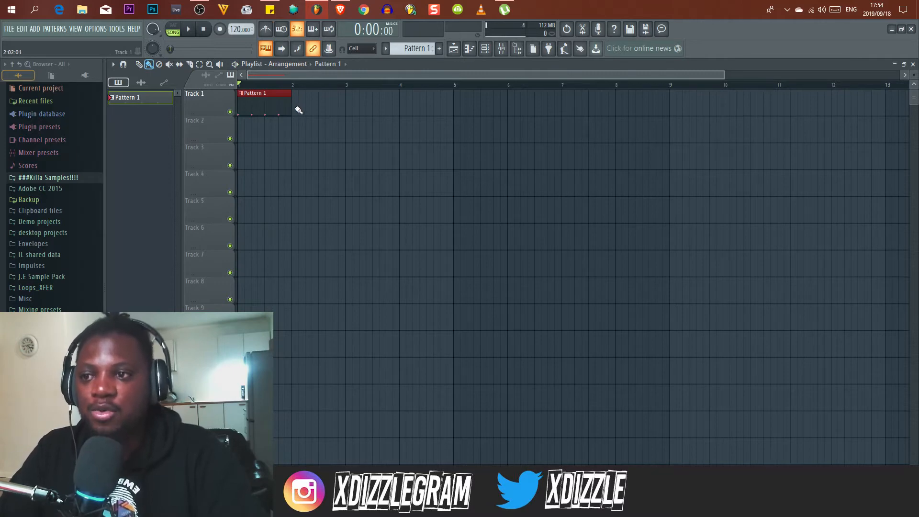
# Step: Paint three more Pattern 1 clips on Track 1 to fill bars 2 to 4
pyautogui.moveTo(299, 111); pyautogui.dragTo(412, 107)
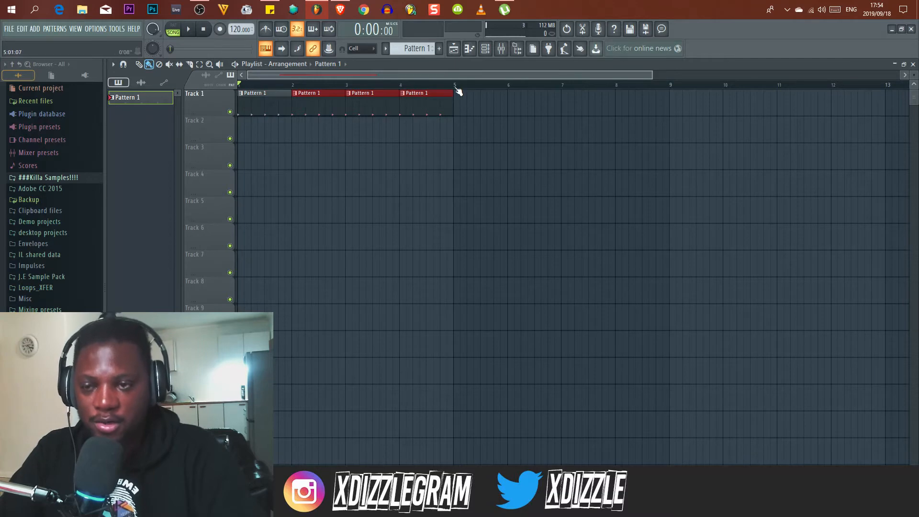
pyautogui.scroll(-2, 380, 87)
pyautogui.scroll(2, 364, 84)
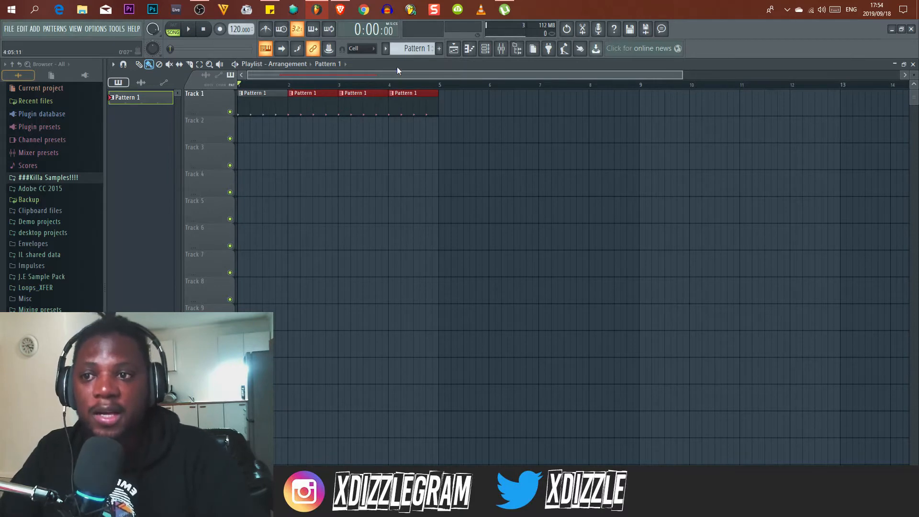
# Step: Create Pattern 2 and open the piano roll of the Morphine channel
pyautogui.press('F6')
pyautogui.press('F4')
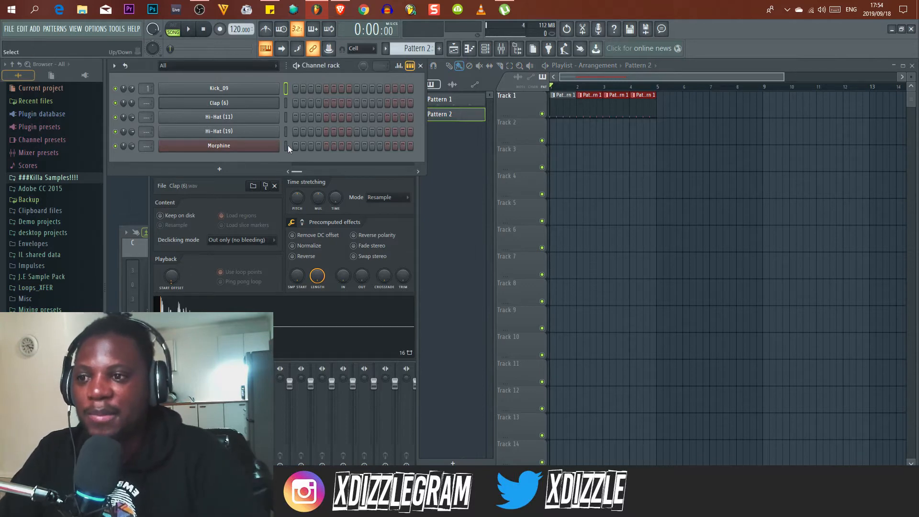
pyautogui.rightClick(267, 145)
pyautogui.click(303, 146)
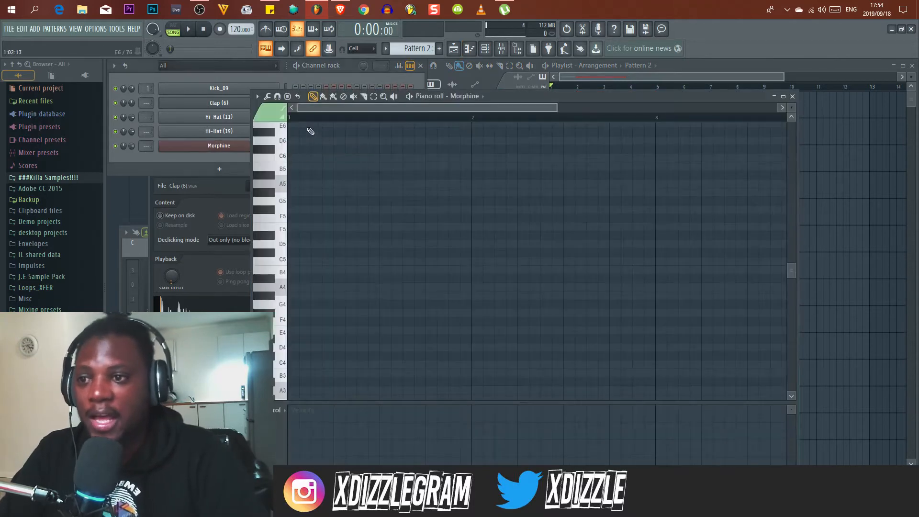
# Step: Record four Morphine chords over the kick into Pattern 2, one per bar: F4-A4-C5, E4-G4-B4, C4-E4-G4 and D4-F4-A4
pyautogui.click(223, 32)
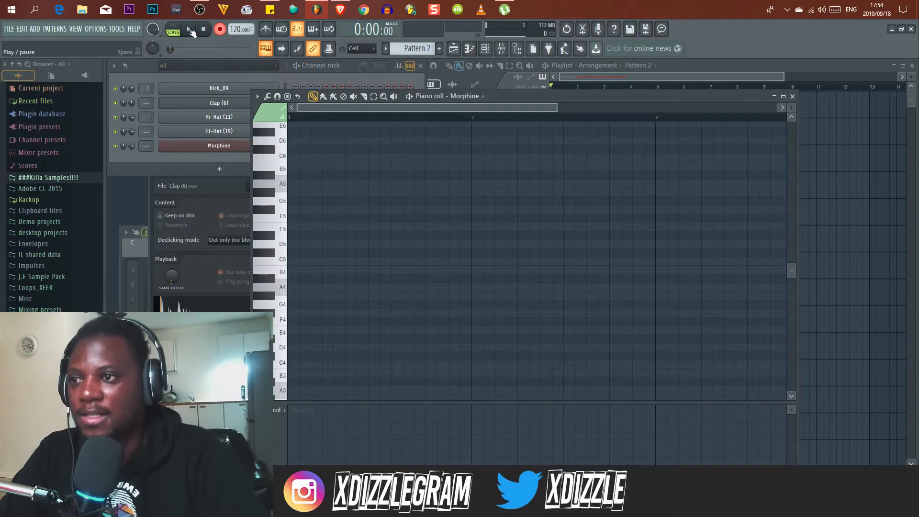
pyautogui.press('space')
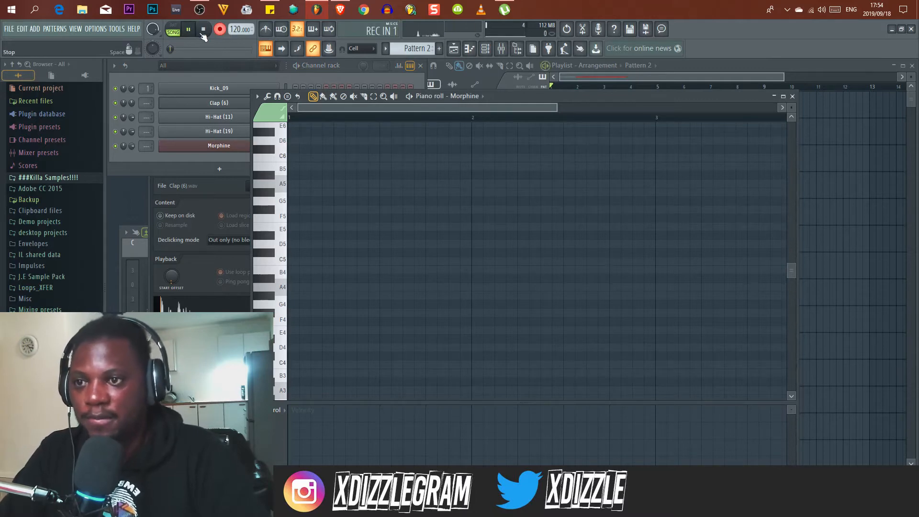
pyautogui.press('v')
pyautogui.press('n')
pyautogui.press(',')
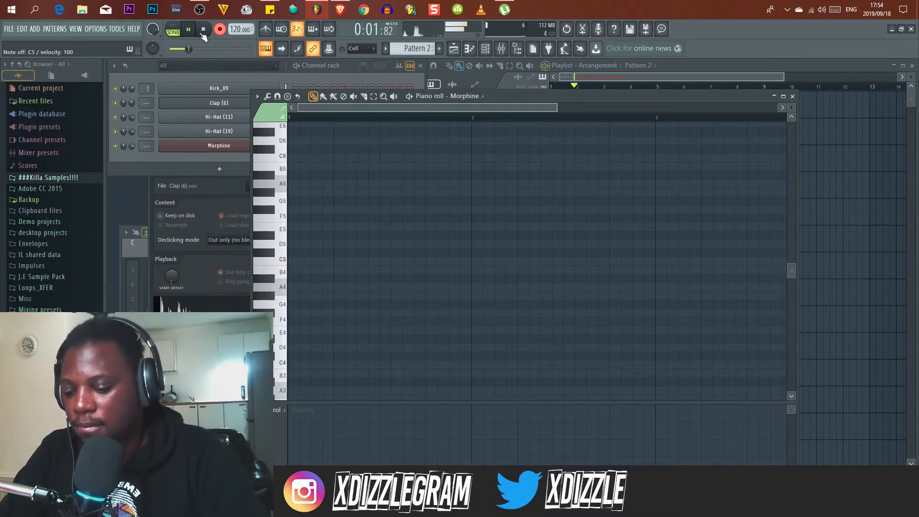
pyautogui.press('c')
pyautogui.press('b')
pyautogui.press('m')
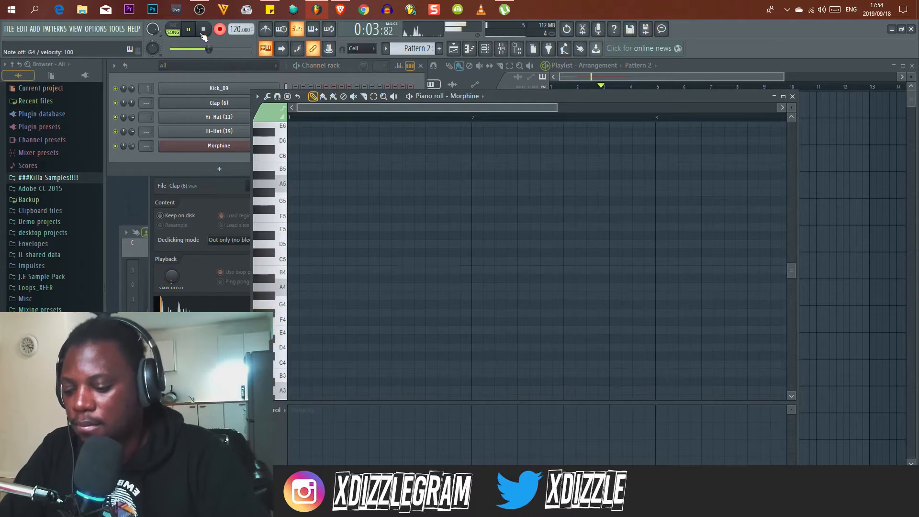
pyautogui.press('z')
pyautogui.press('c')
pyautogui.press('b')
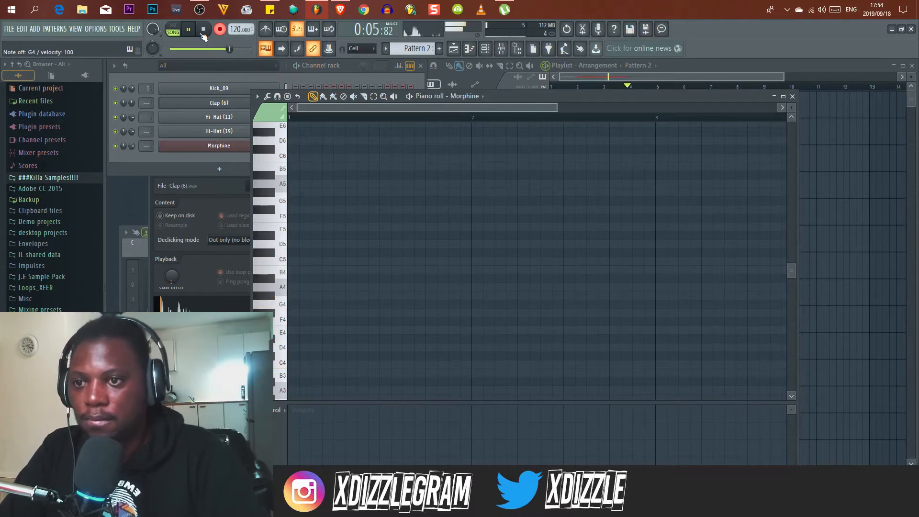
pyautogui.click(348, 73)
pyautogui.press('space')
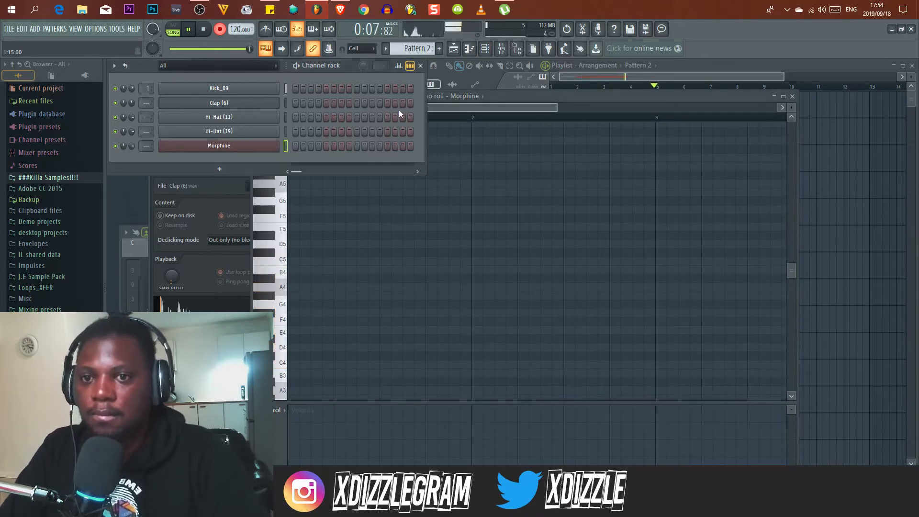
# Step: Bring the Morphine piano roll to the front and try to quantize the recorded chords
pyautogui.click(595, 94)
pyautogui.scroll(-4, 417, 118)
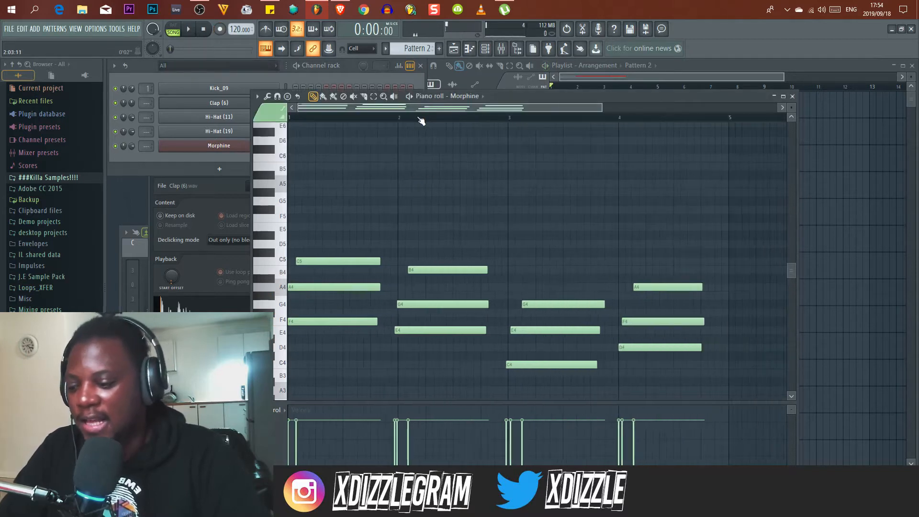
pyautogui.hotkey('alt', 'q')
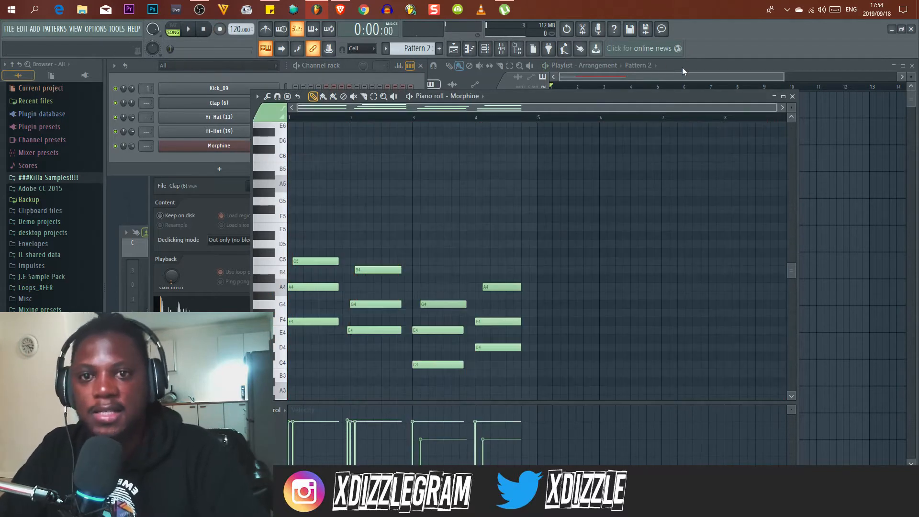
# Step: Check the clips in the playlist and reopen the Pattern 2 clip in the piano roll to examine the recorded Morphine chords
pyautogui.click(682, 67)
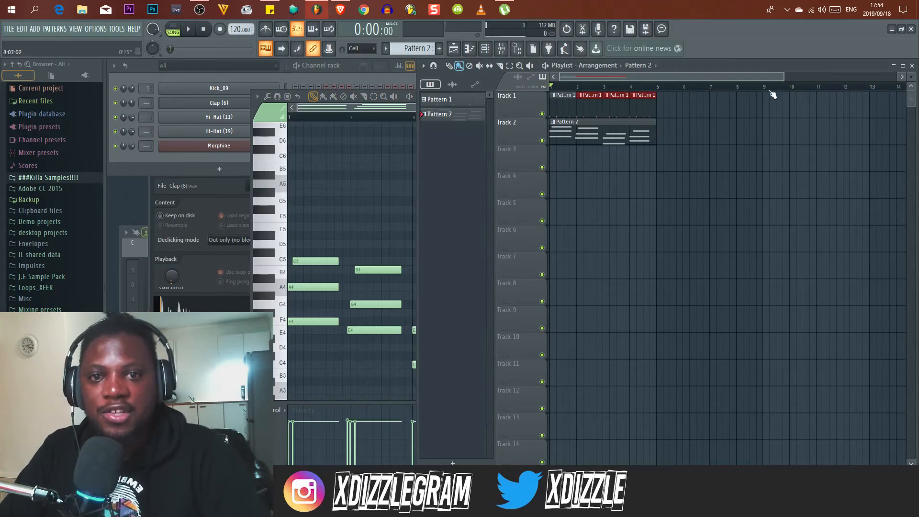
pyautogui.scroll(4, 911, 78)
pyautogui.scroll(4, 601, 80)
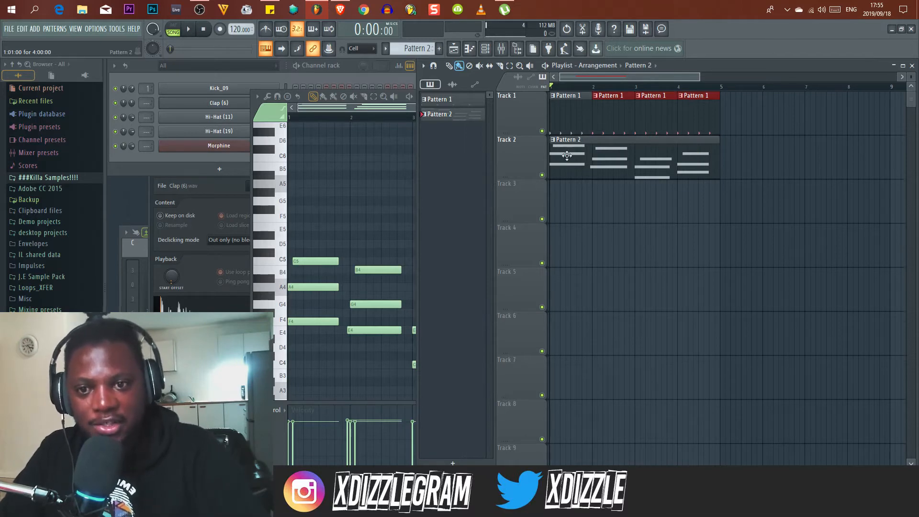
pyautogui.doubleClick(703, 152)
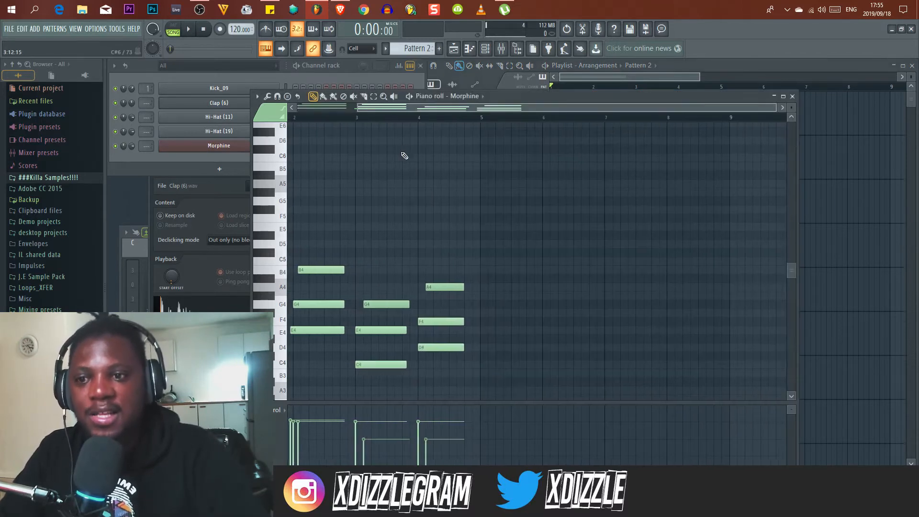
pyautogui.scroll(-2, 345, 164)
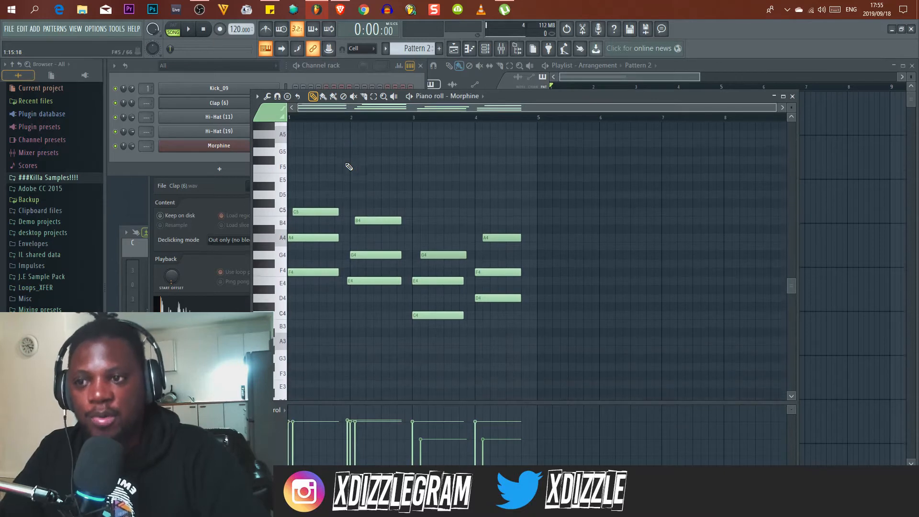
pyautogui.scroll(2, 340, 120)
pyautogui.moveTo(356, 107); pyautogui.dragTo(291, 106)
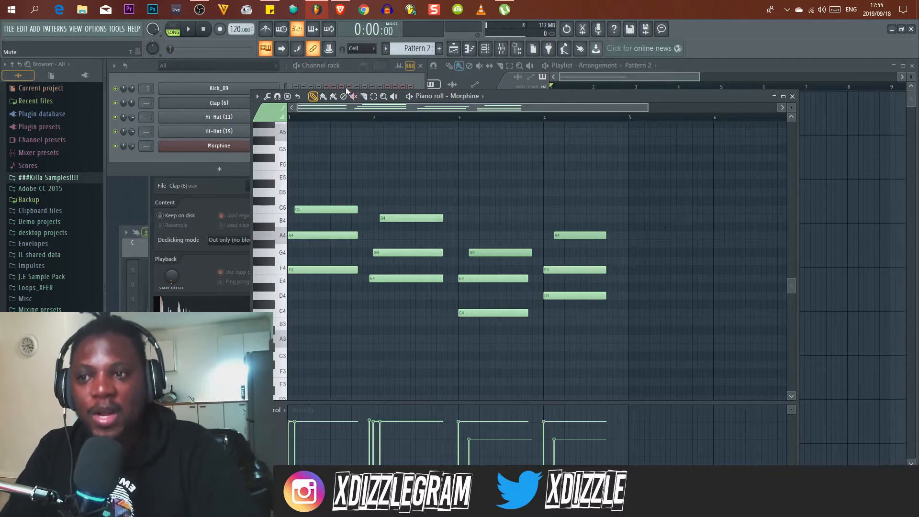
# Step: Bring the playlist back to the front and maximize it
pyautogui.click(344, 71)
pyautogui.click(700, 68)
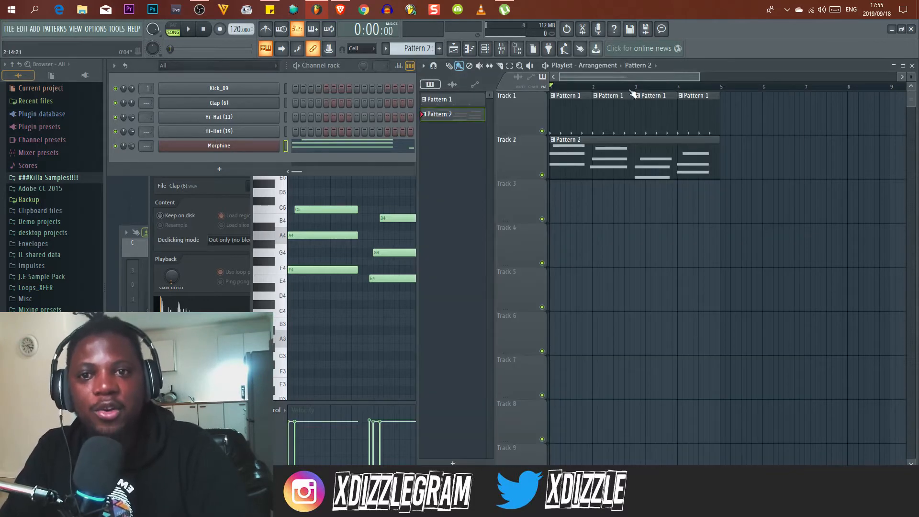
pyautogui.scroll(-5, 626, 87)
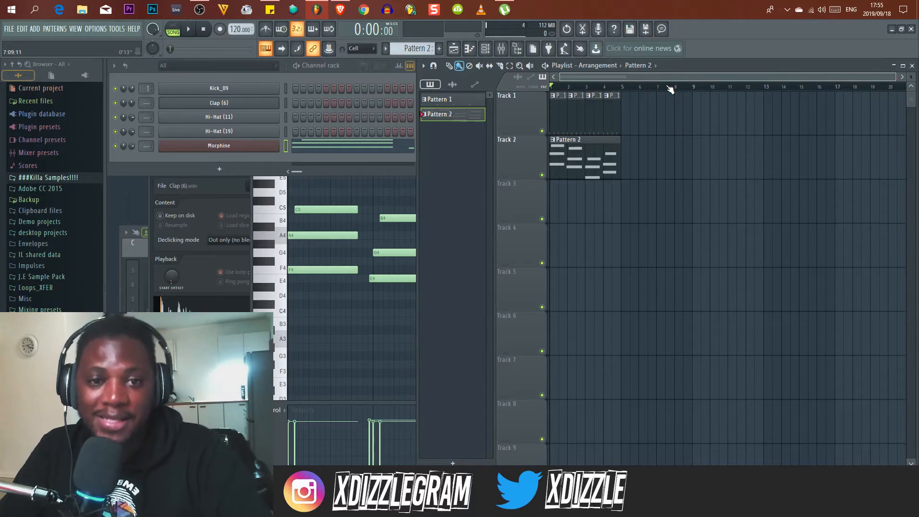
pyautogui.doubleClick(689, 64)
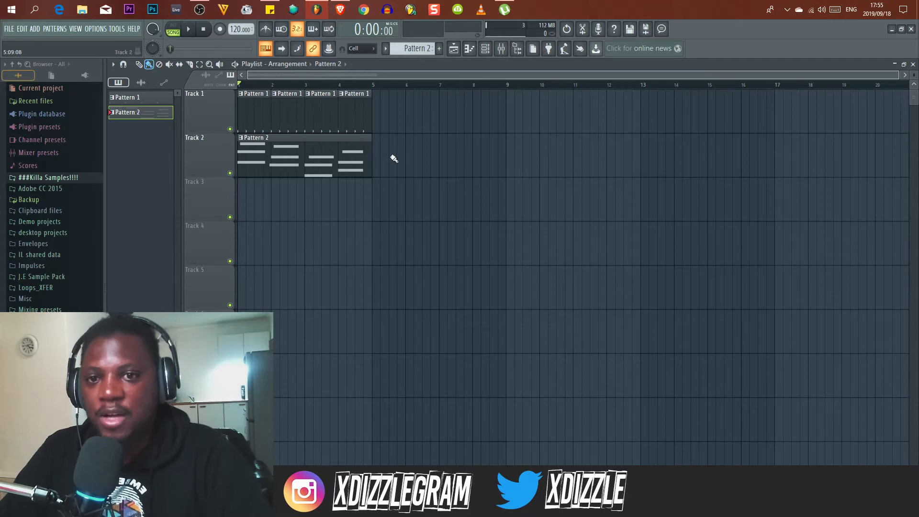
# Step: Select all clips on Tracks 1 and 2 and duplicate them three times to fill bars 5 to 16
pyautogui.moveTo(424, 177); pyautogui.dragTo(230, 89)
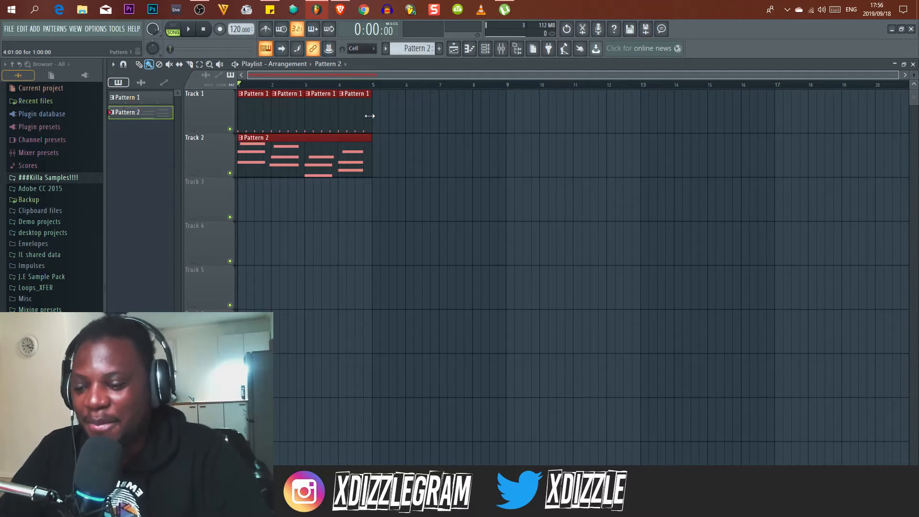
pyautogui.hotkey('ctrl', 'b')
pyautogui.hotkey('ctrl', 'b')
pyautogui.hotkey('ctrl', 'b')
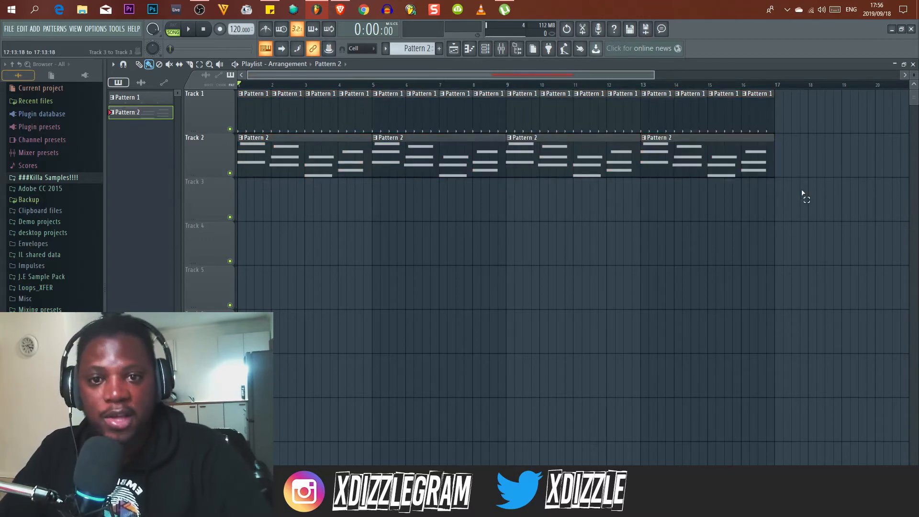
pyautogui.moveTo(802, 195); pyautogui.dragTo(661, 91)
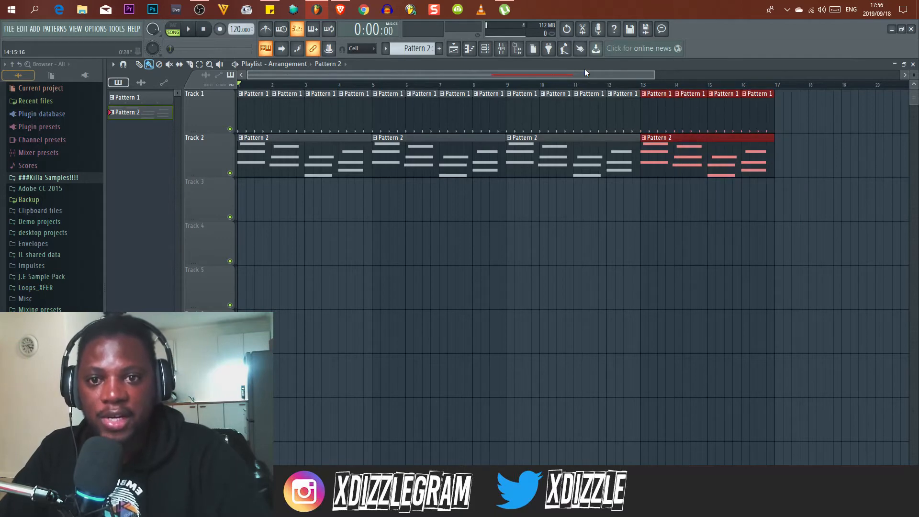
pyautogui.scroll(-4, 586, 86)
pyautogui.click(610, 107)
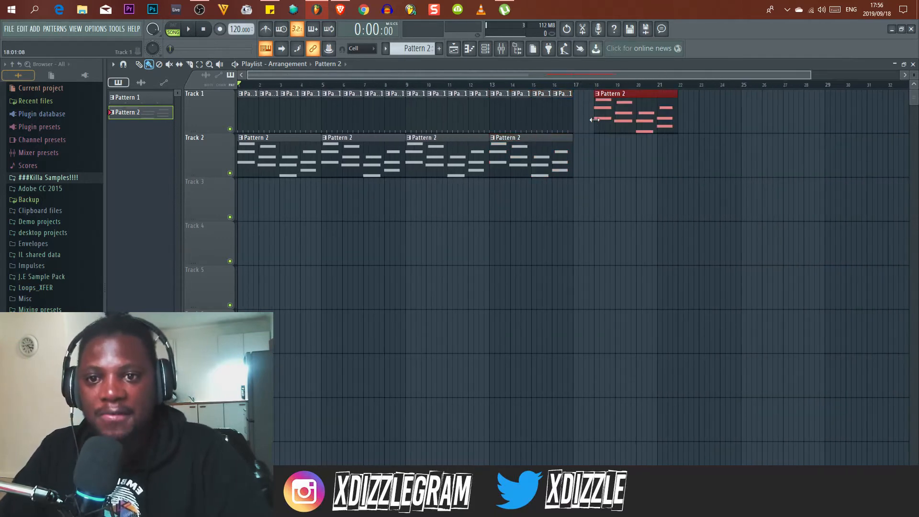
pyautogui.rightClick(629, 109)
# Step: Play the 16-bar arrangement from the start and skip ahead to listen to its later bars
pyautogui.press('space')
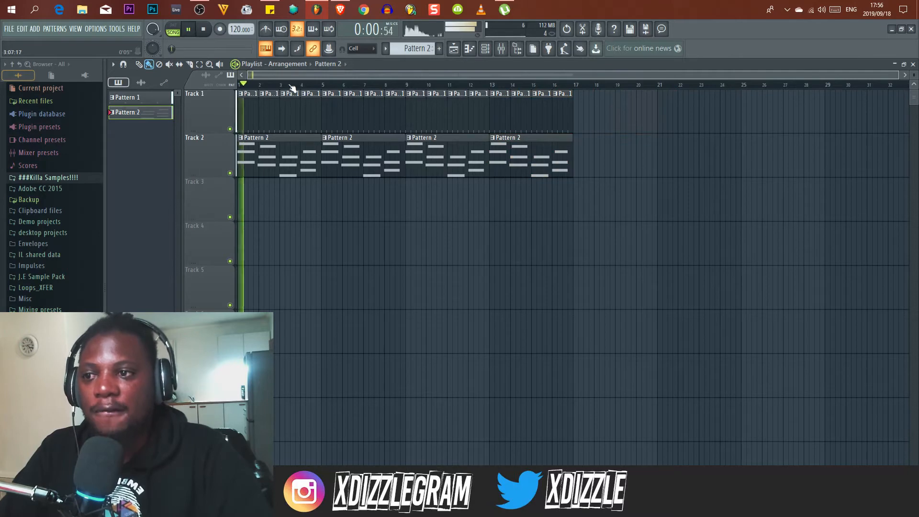
pyautogui.click(405, 86)
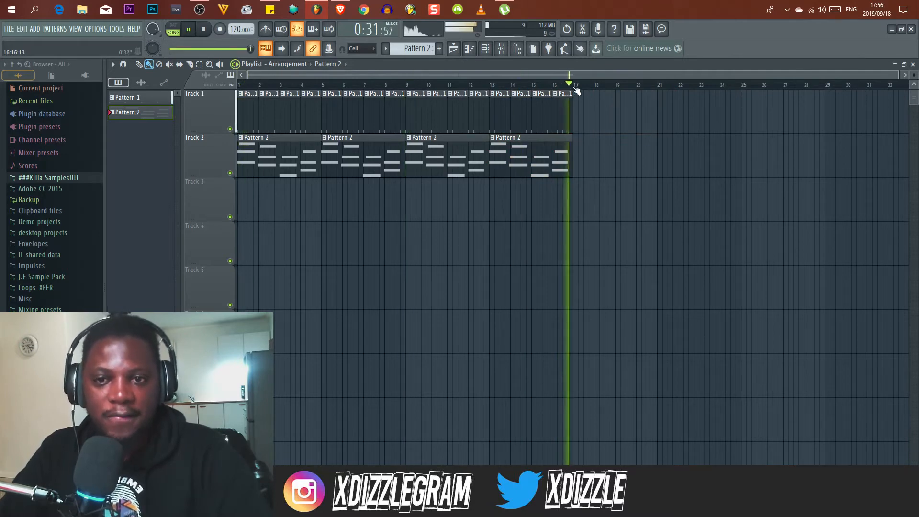
pyautogui.press('space')
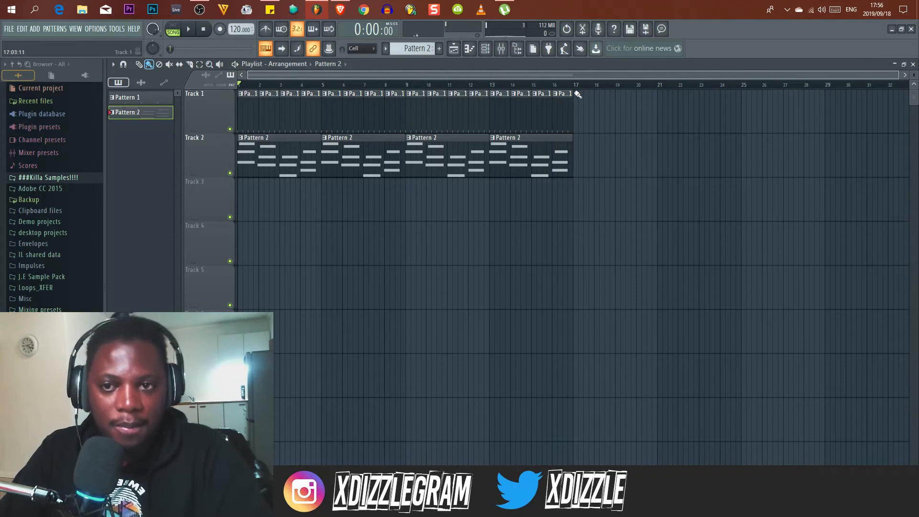
pyautogui.moveTo(616, 219); pyautogui.dragTo(239, 79)
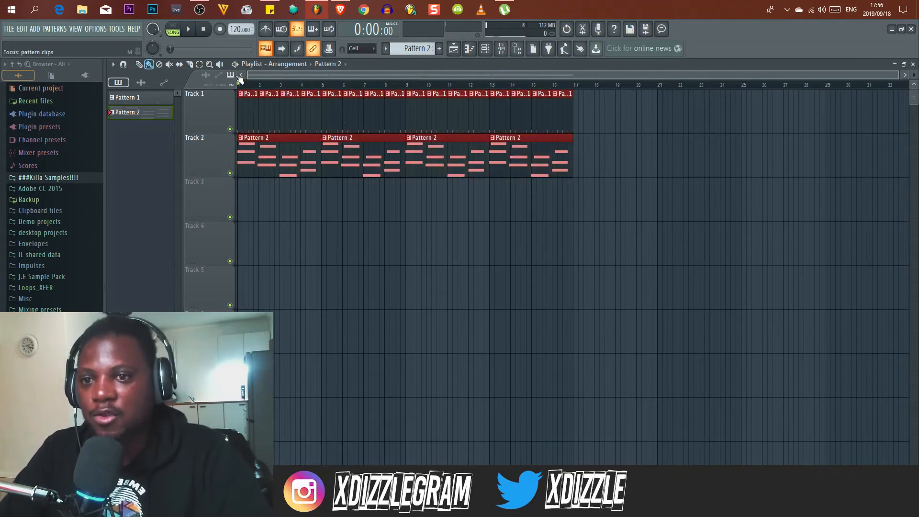
pyautogui.click(637, 113)
pyautogui.rightClick(640, 115)
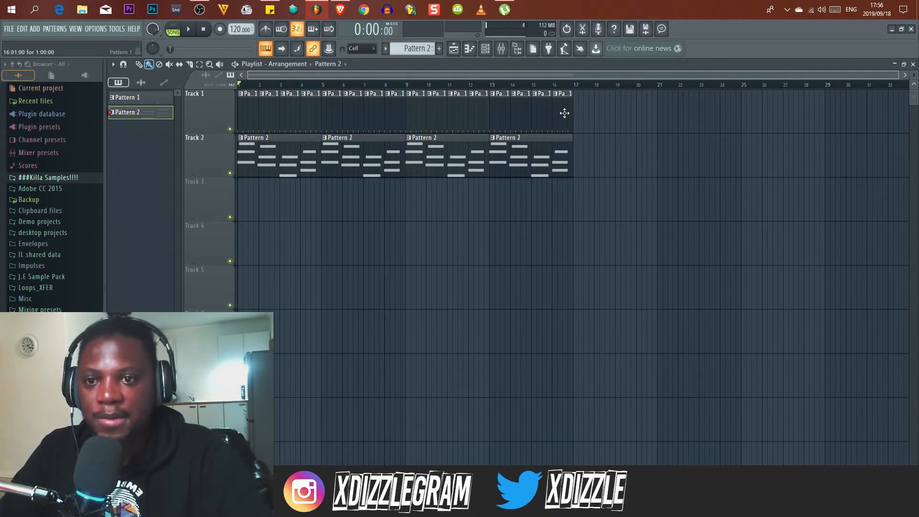
# Step: Delete the Pattern 1 clip in bar 16 on Track 1 and play the passage around bars 15 and 16
pyautogui.rightClick(565, 113)
pyautogui.press('space')
pyautogui.click(545, 90)
pyautogui.click(544, 87)
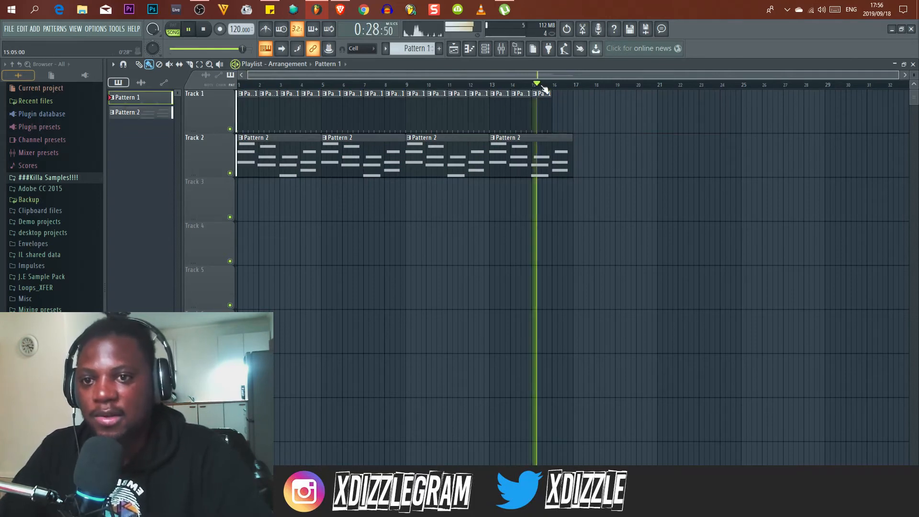
pyautogui.press('space')
pyautogui.press('space')
pyautogui.click(544, 87)
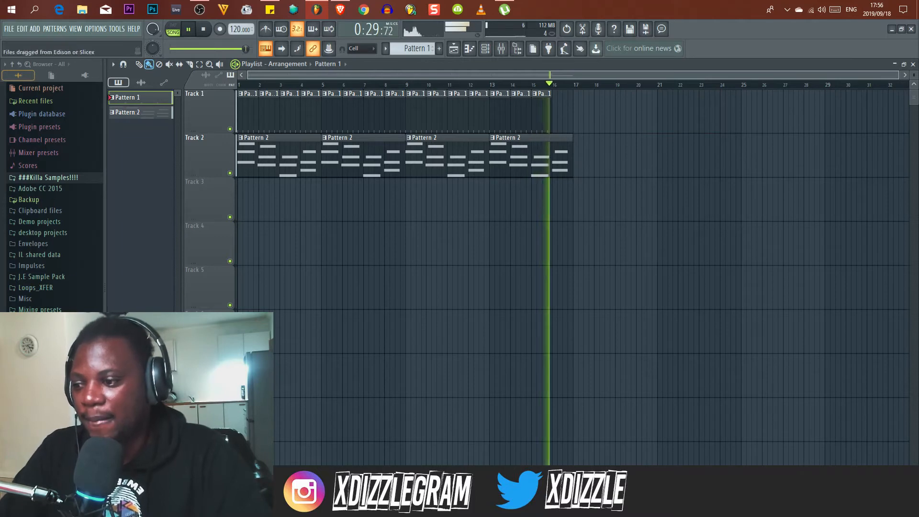
# Step: Stop playback and place the ET CBSA ROLL sample from the XDizzle sample pack on Track 3 at bar 16
pyautogui.scroll(-4, 46, 198)
pyautogui.press('space')
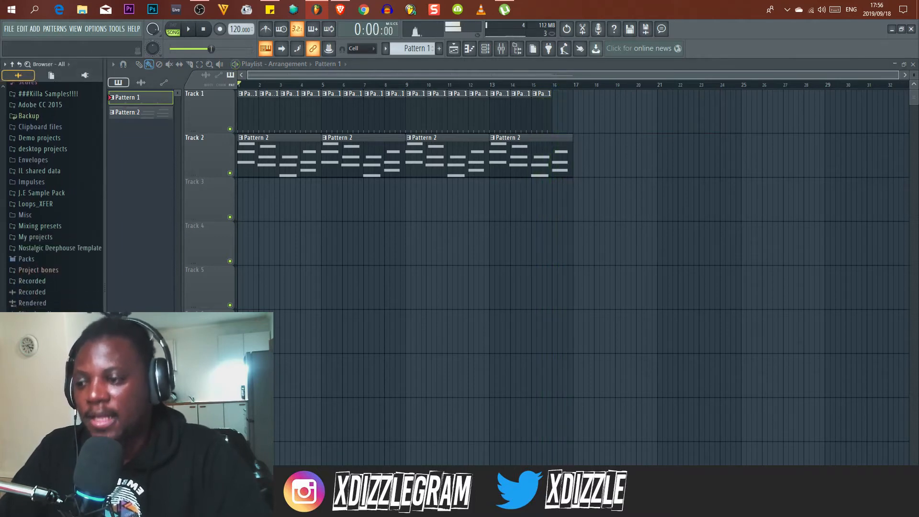
pyautogui.scroll(-4, 52, 197)
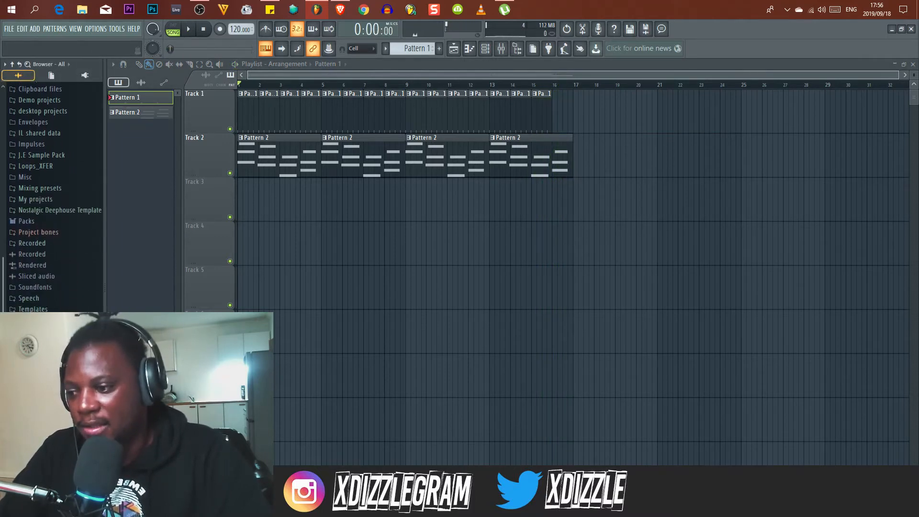
pyautogui.moveTo(48, 383); pyautogui.dragTo(556, 212)
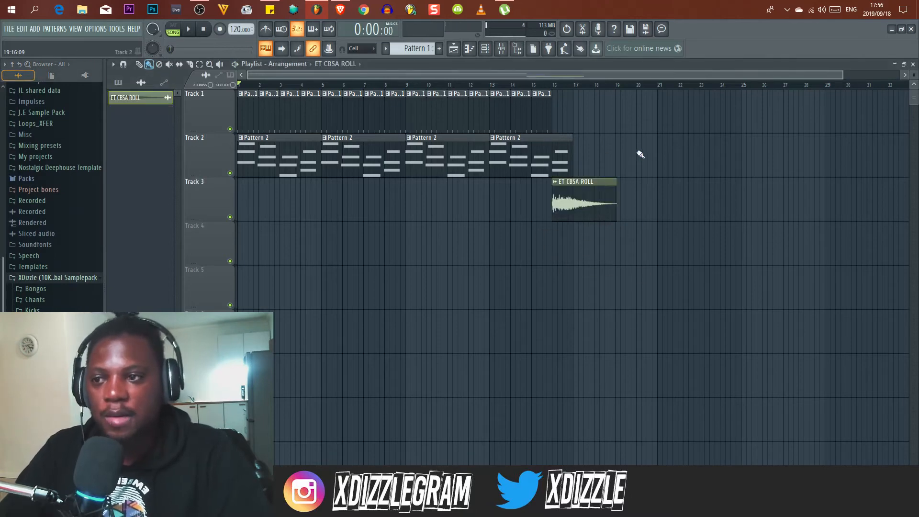
# Step: Duplicate the clips on Tracks 1 and 2 into bars 17 to 32 and add a Pattern 1 clip at bar 32
pyautogui.moveTo(637, 151); pyautogui.dragTo(183, 117)
pyautogui.hotkey('ctrl', 'b')
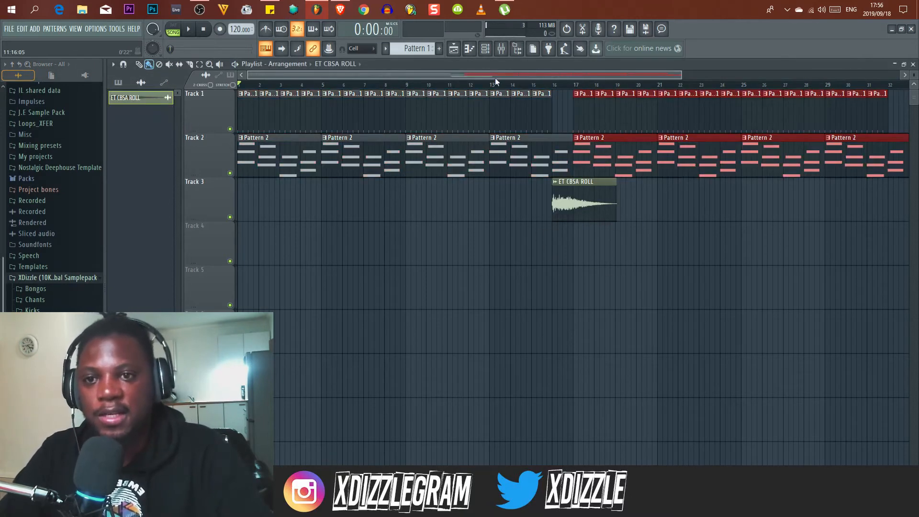
pyautogui.scroll(-3, 498, 83)
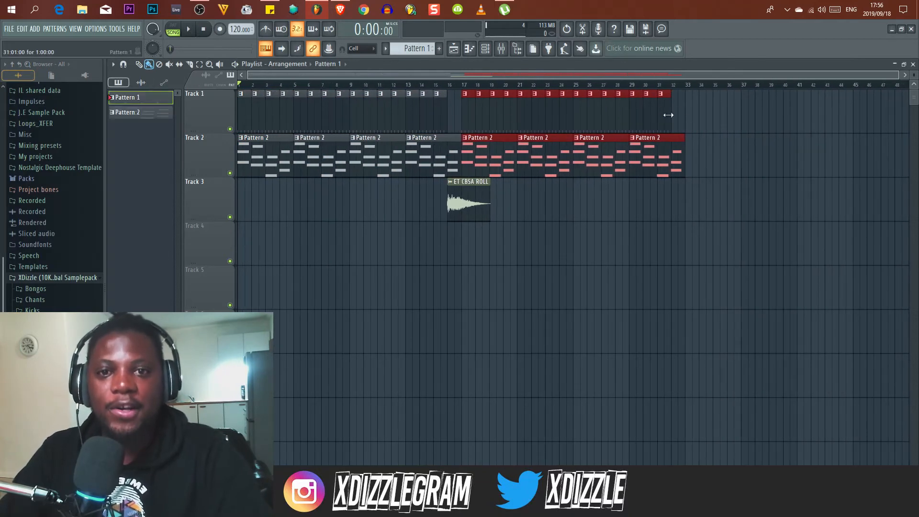
pyautogui.click(675, 116)
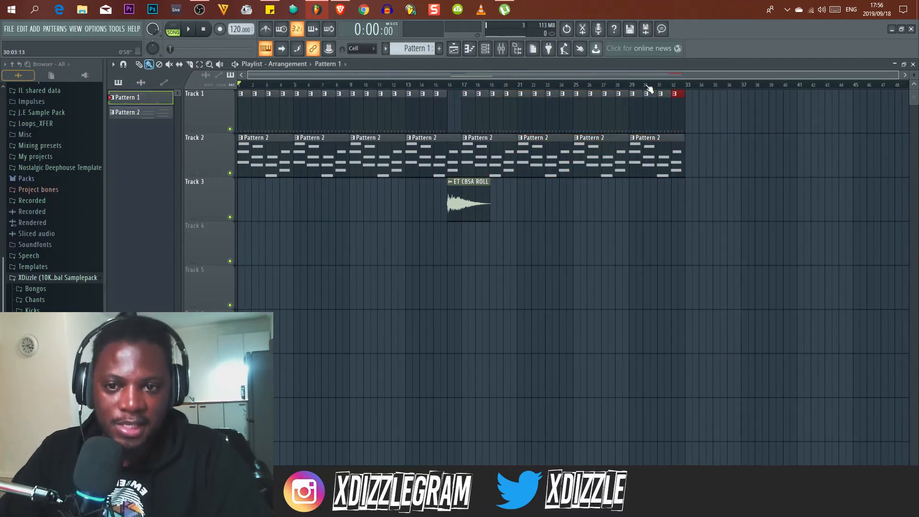
# Step: Duplicate the clips of bars 17 to 32 into bars 33 to 48 and move the playhead to bar 48
pyautogui.moveTo(722, 160); pyautogui.dragTo(462, 92)
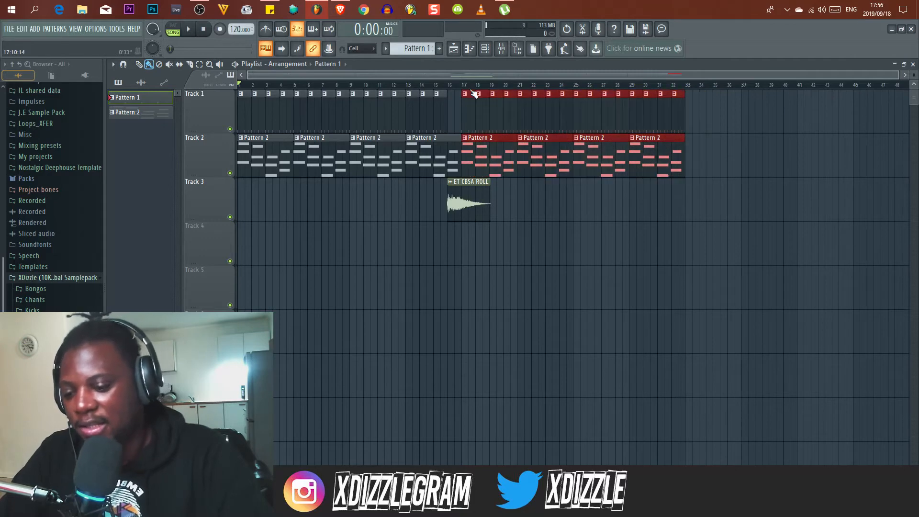
pyautogui.hotkey('ctrl', 'b')
pyautogui.scroll(-3, 523, 91)
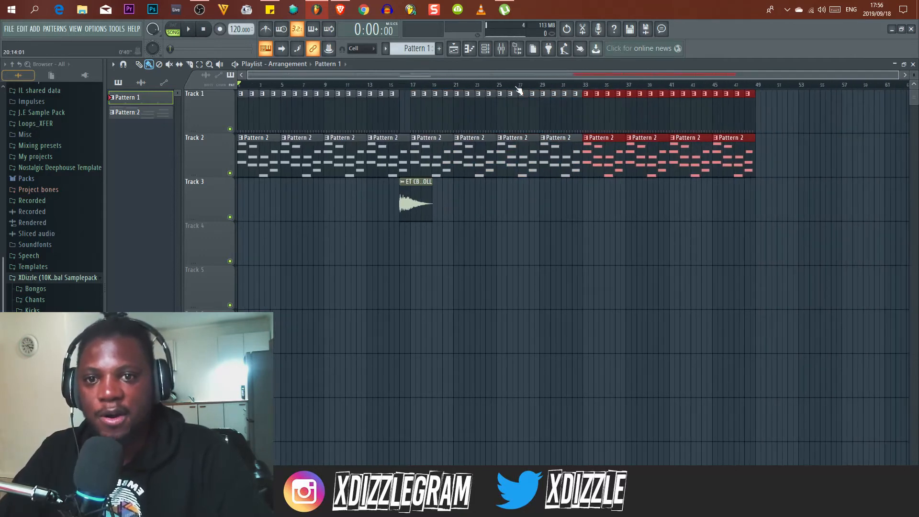
pyautogui.moveTo(726, 86); pyautogui.dragTo(730, 86)
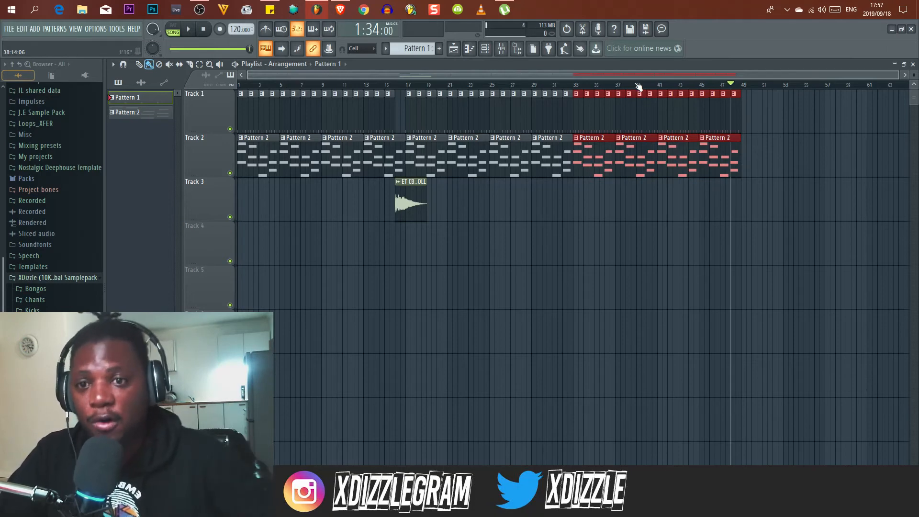
# Step: Delete every clip after bar 4, including the ET CBSA ROLL sample on Track 3
pyautogui.moveTo(781, 115)
pyautogui.mouseDown()
pyautogui.moveTo(413, 115)
pyautogui.moveTo(491, 156)
pyautogui.moveTo(502, 193)
pyautogui.moveTo(382, 107)
pyautogui.mouseUp()
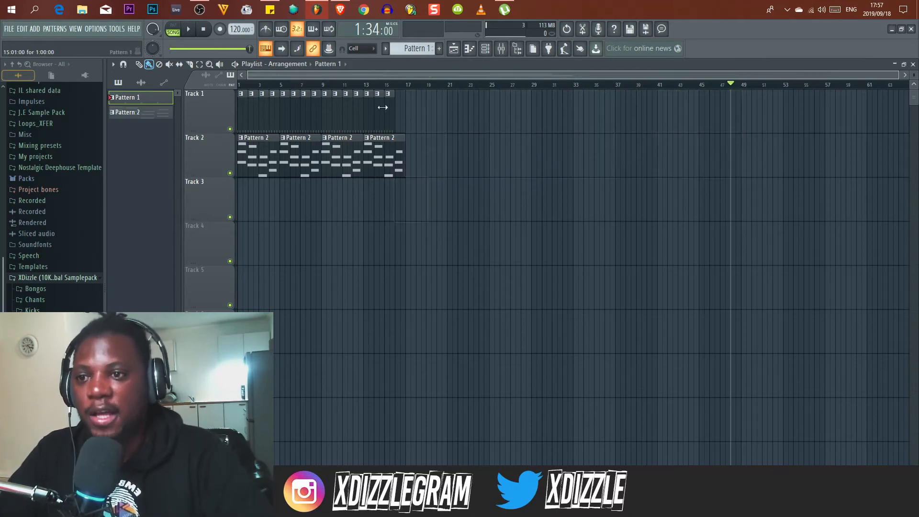
pyautogui.scroll(4, 238, 90)
pyautogui.moveTo(722, 111)
pyautogui.mouseDown()
pyautogui.moveTo(588, 123)
pyautogui.moveTo(514, 163)
pyautogui.moveTo(431, 180)
pyautogui.moveTo(466, 117)
pyautogui.moveTo(372, 111)
pyautogui.mouseUp()
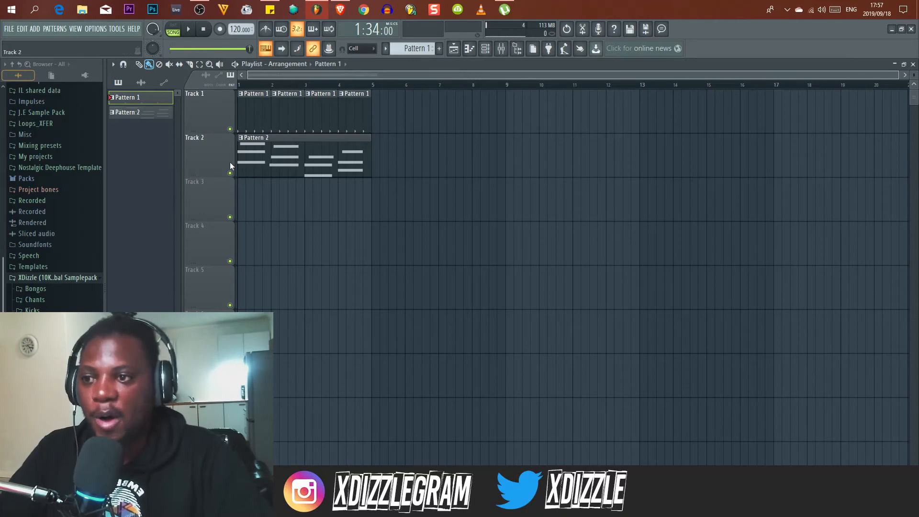
# Step: Move the four Pattern 1 clips on Track 1 to bars 5 to 8 and play the arrangement
pyautogui.moveTo(399, 109)
pyautogui.mouseDown()
pyautogui.moveTo(252, 114)
pyautogui.moveTo(383, 114)
pyautogui.mouseUp()
pyautogui.press('space')
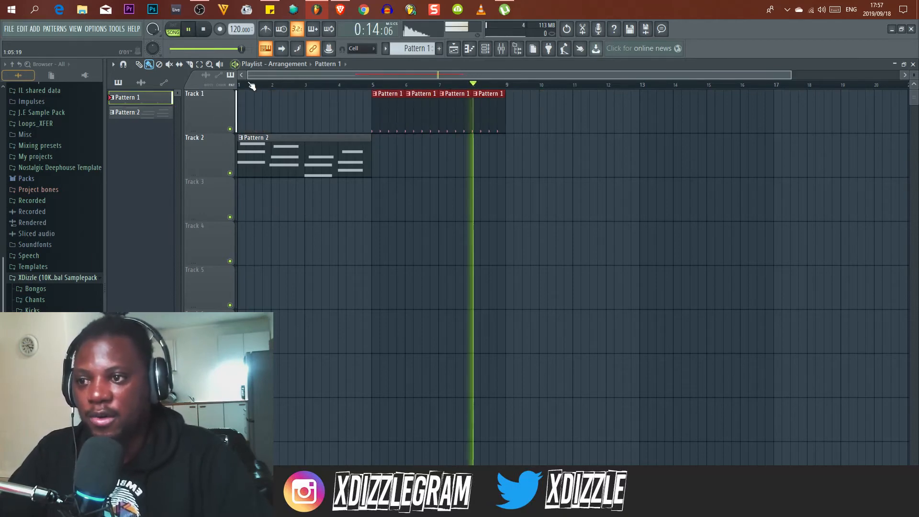
pyautogui.hscroll(3, 324, 89)
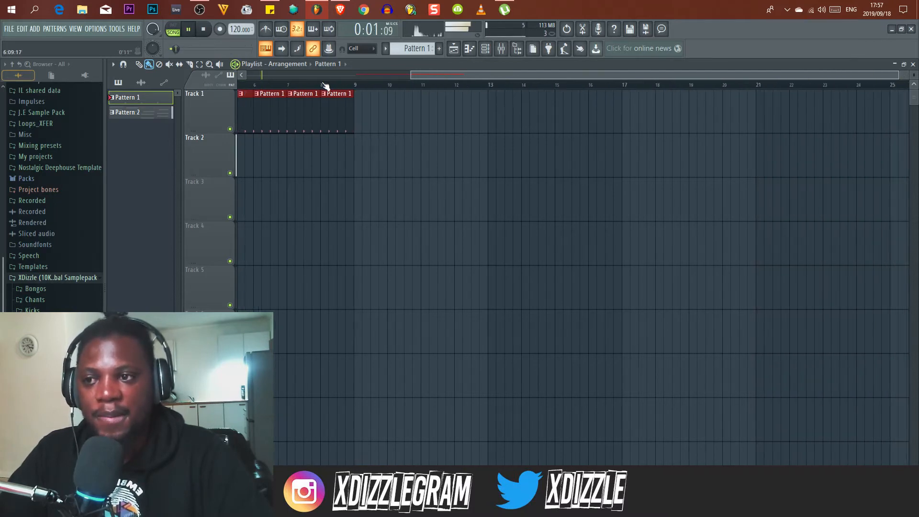
pyautogui.hscroll(-3, 382, 88)
pyautogui.scroll(-1, 400, 88)
pyautogui.scroll(2, 308, 88)
pyautogui.scroll(1, 338, 86)
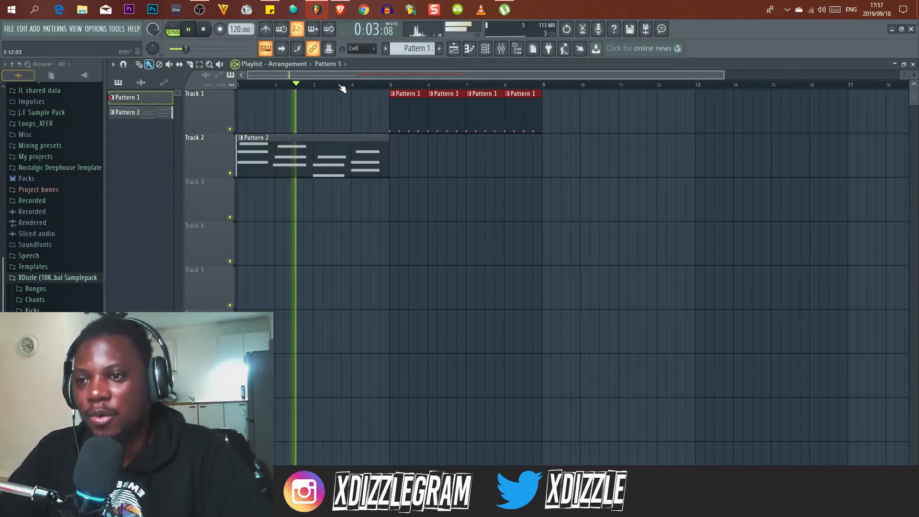
pyautogui.press('space')
# Step: Stop playback and add a second Pattern 2 clip on Track 2 at bar 5
pyautogui.scroll(-2, 342, 86)
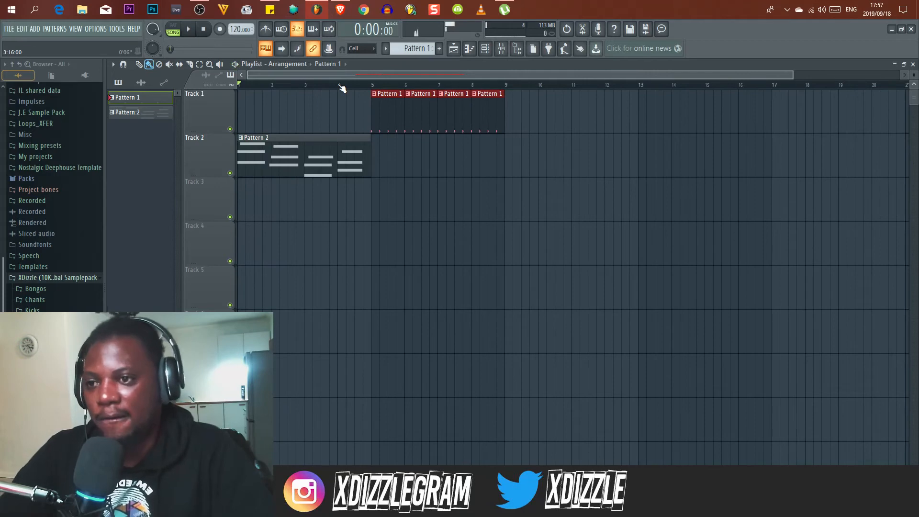
pyautogui.scroll(-2, 341, 89)
pyautogui.click(336, 160)
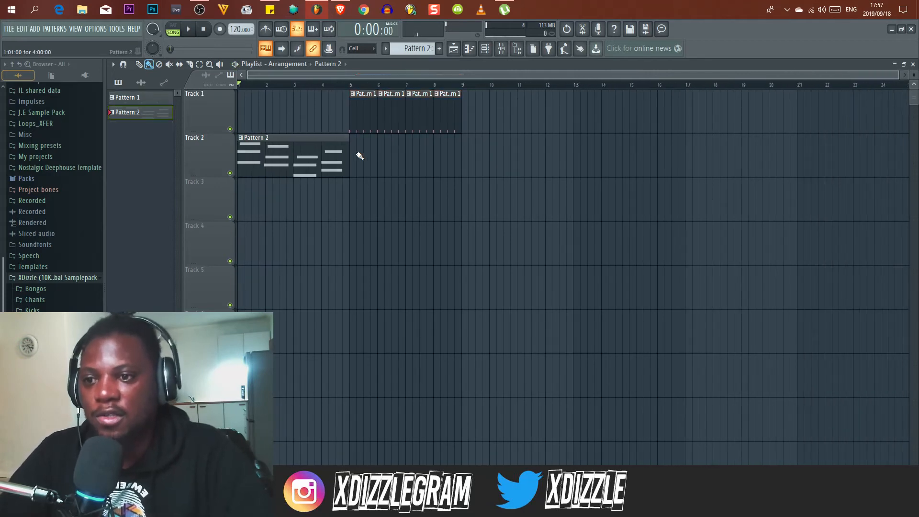
pyautogui.click(356, 153)
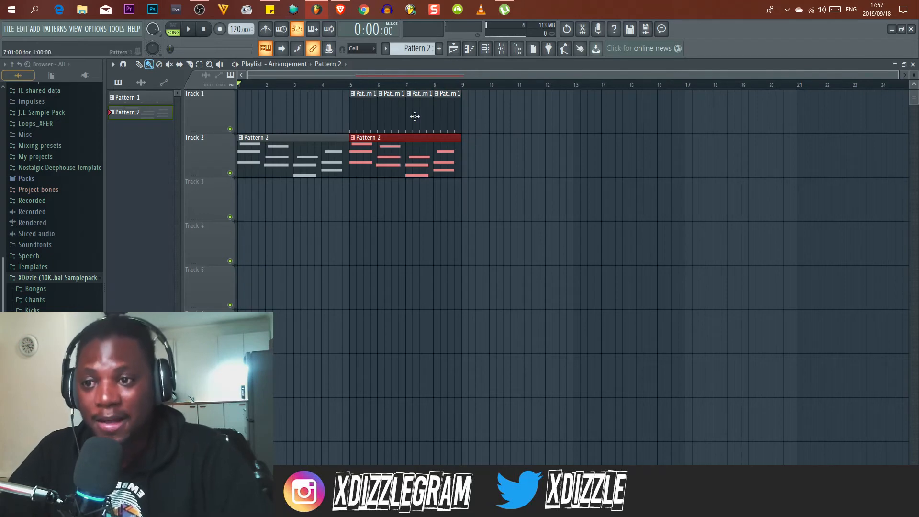
# Step: Duplicate the Pattern 1 and Pattern 2 clips of bars 5 to 8 into bars 9 to 12
pyautogui.moveTo(496, 217); pyautogui.dragTo(369, 93)
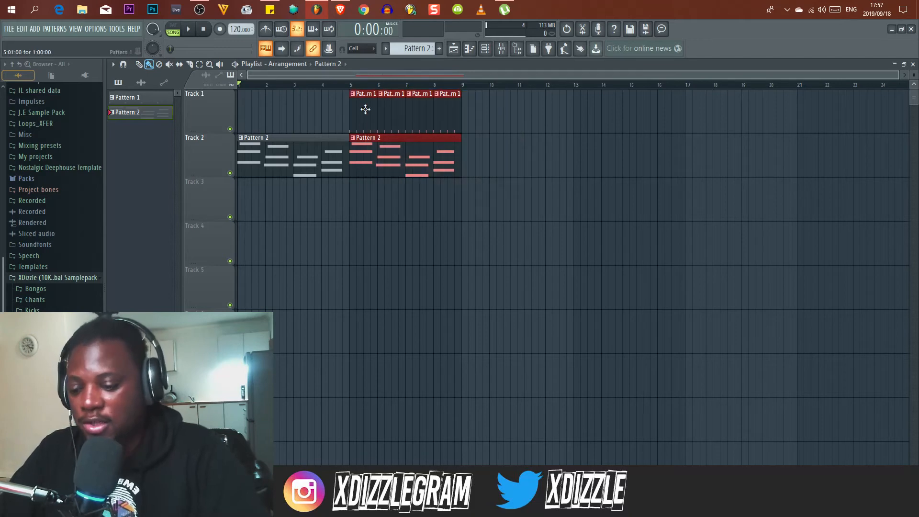
pyautogui.hotkey('ctrl', 'b')
pyautogui.scroll(-1, 448, 88)
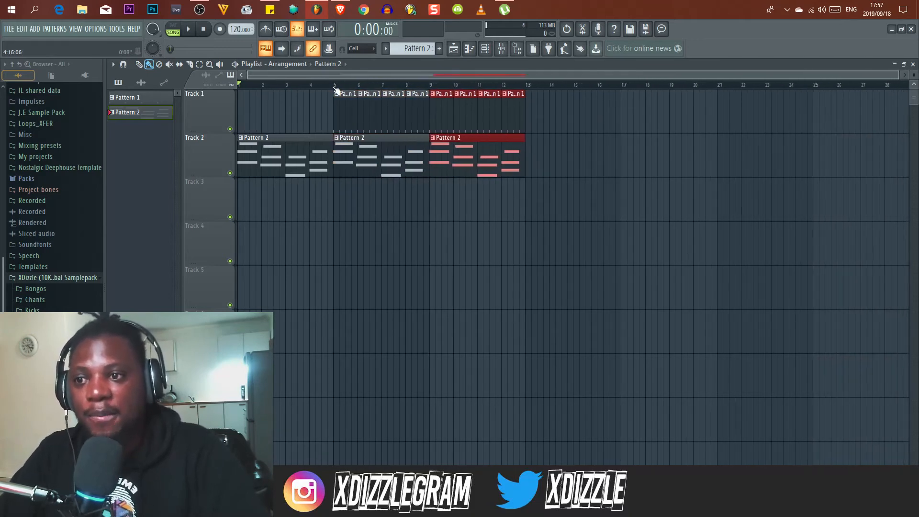
# Step: Duplicate the clips of bars 5 to 12 twice in a row, filling bars 13 to 28 on Tracks 1 and 2
pyautogui.moveTo(336, 88); pyautogui.dragTo(529, 89)
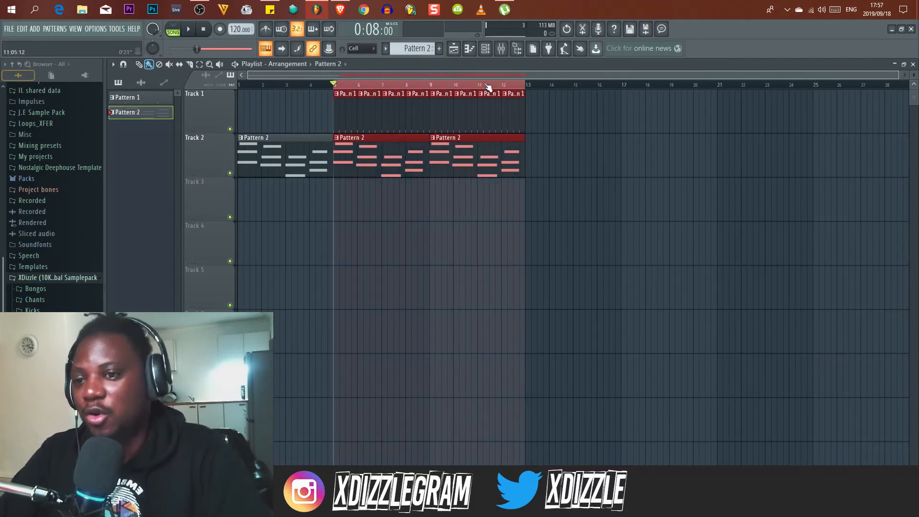
pyautogui.click(597, 165)
pyautogui.rightClick(597, 165)
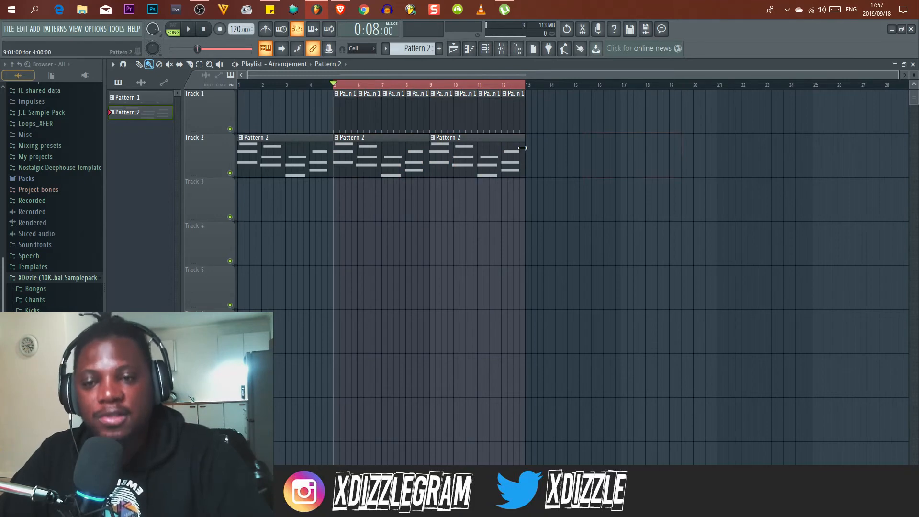
pyautogui.moveTo(576, 220); pyautogui.dragTo(335, 89)
pyautogui.hotkey('ctrl', 'b')
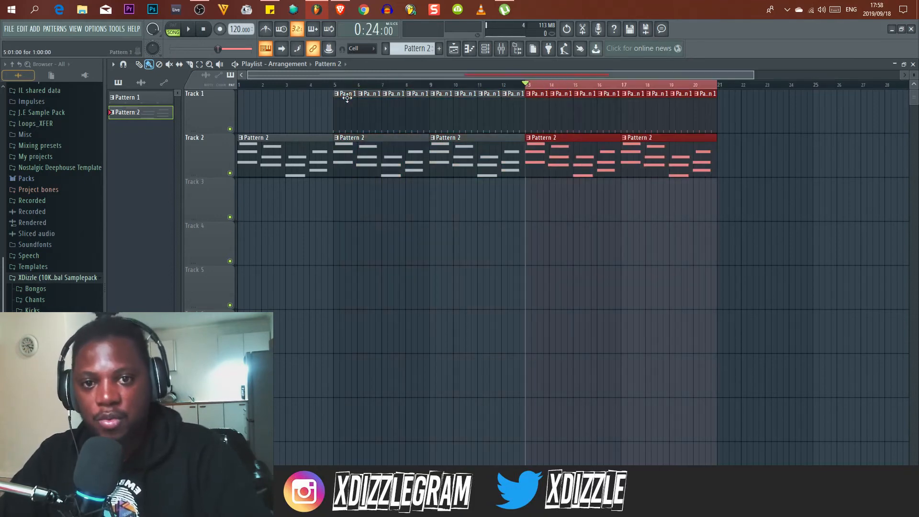
pyautogui.hotkey('ctrl', 'b')
pyautogui.scroll(-3, 661, 137)
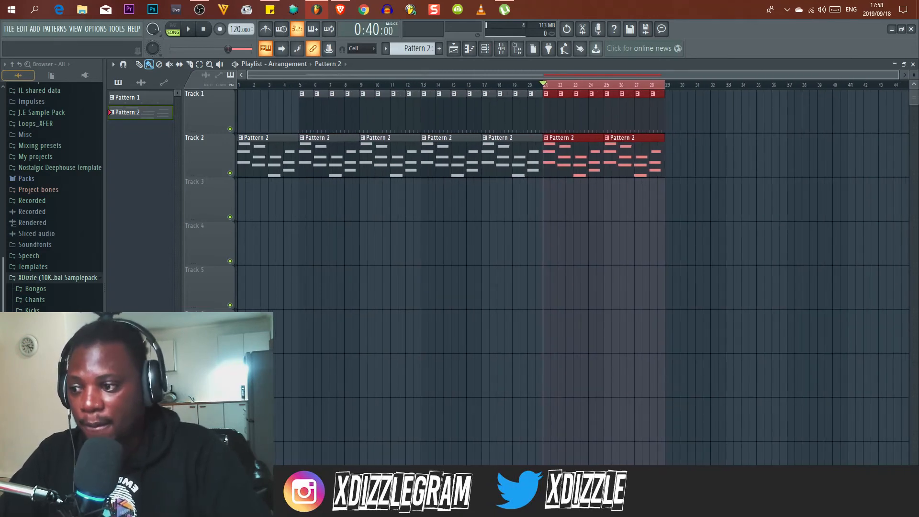
# Step: Add the Cymbal (2) sample from the sample pack's Cymbals folder to Track 3 at bar 13
pyautogui.scroll(3, 53, 192)
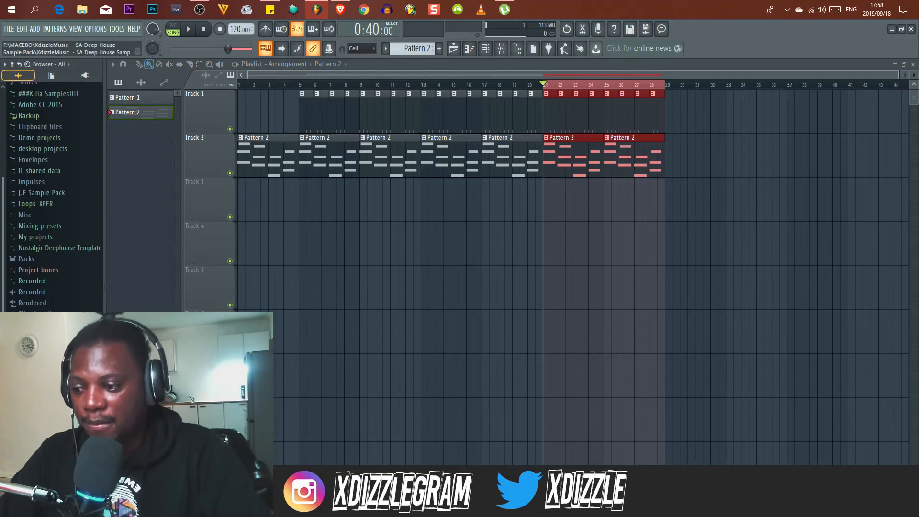
pyautogui.scroll(-10, 53, 196)
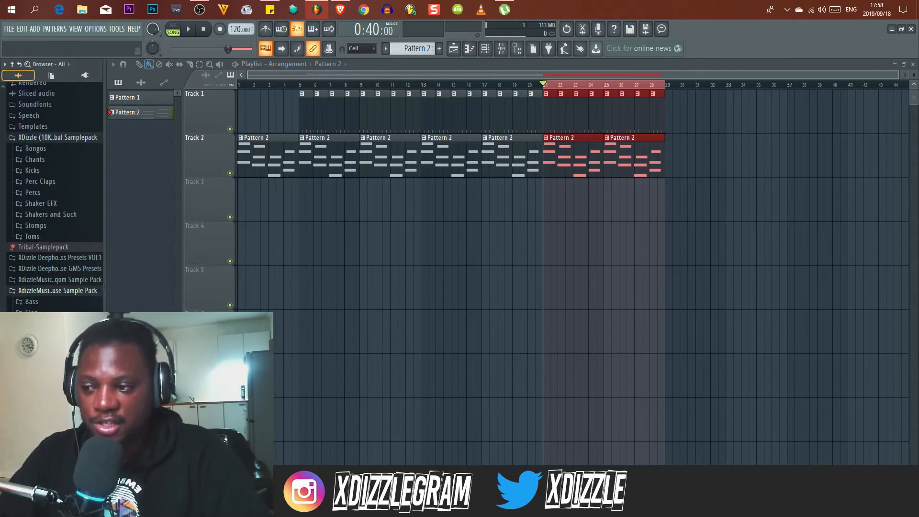
pyautogui.scroll(-15, 48, 187)
pyautogui.scroll(6, 48, 186)
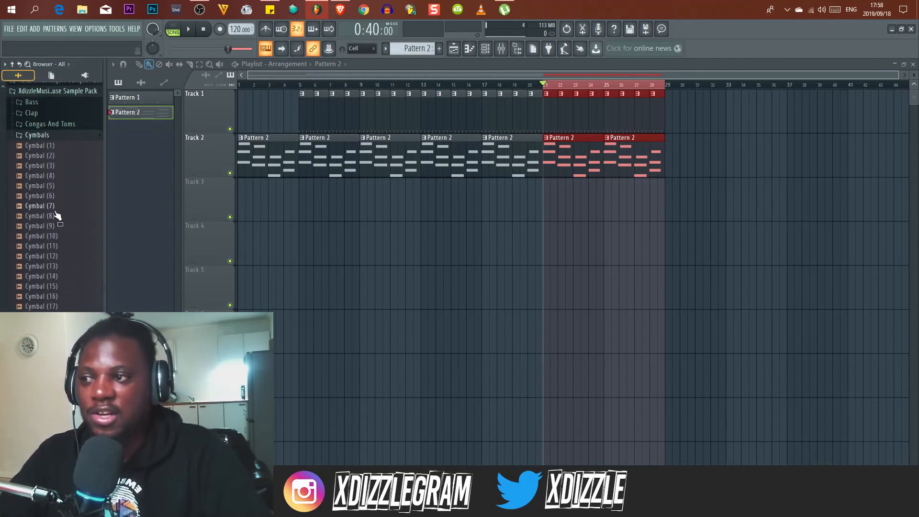
pyautogui.moveTo(41, 202); pyautogui.dragTo(485, 215)
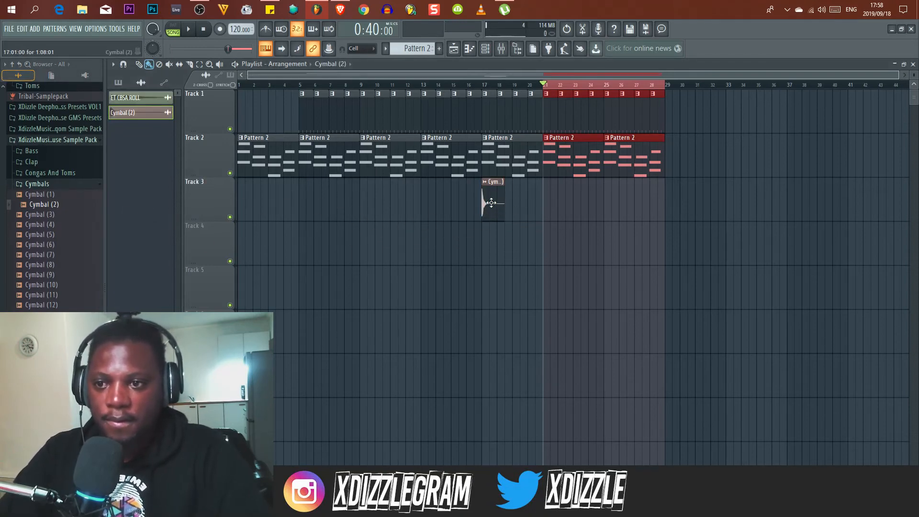
pyautogui.moveTo(491, 202); pyautogui.dragTo(430, 201)
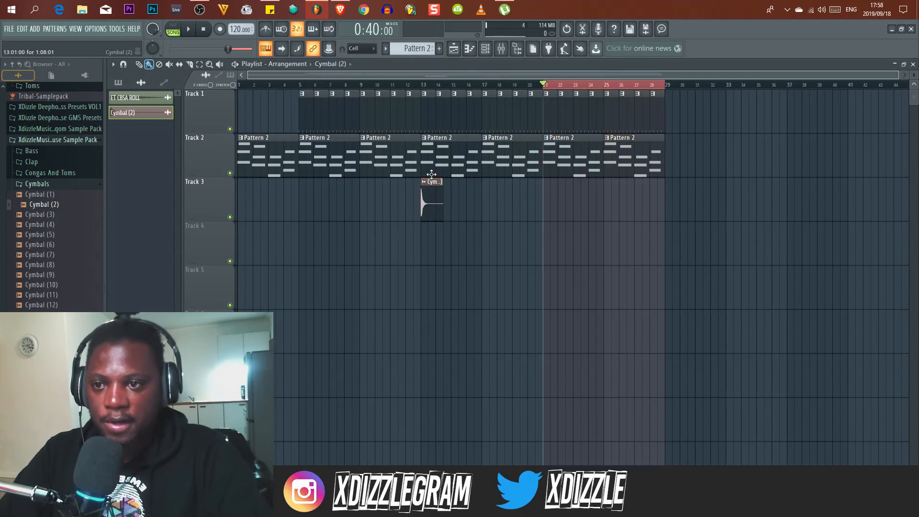
# Step: Play the arrangement from just before bar 13 to hear the cymbal at the transition, and stop playback
pyautogui.click(400, 86)
pyautogui.press('space')
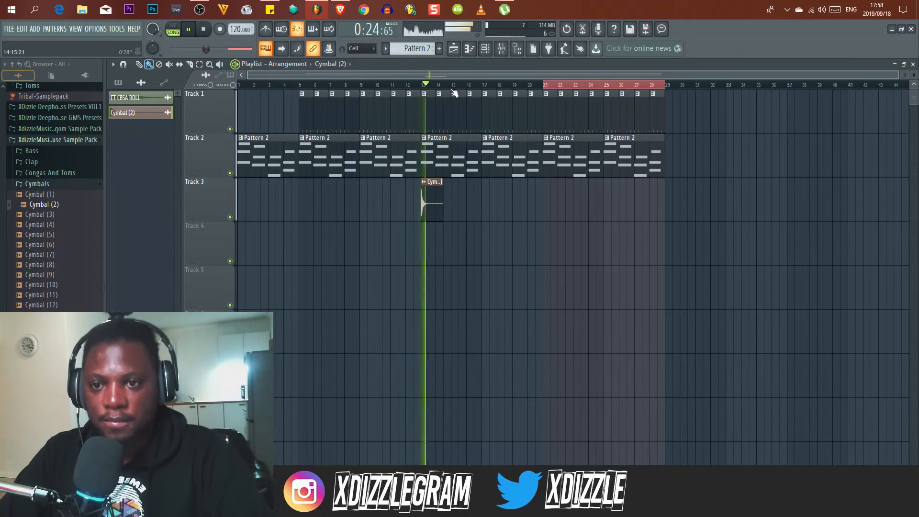
pyautogui.press('space')
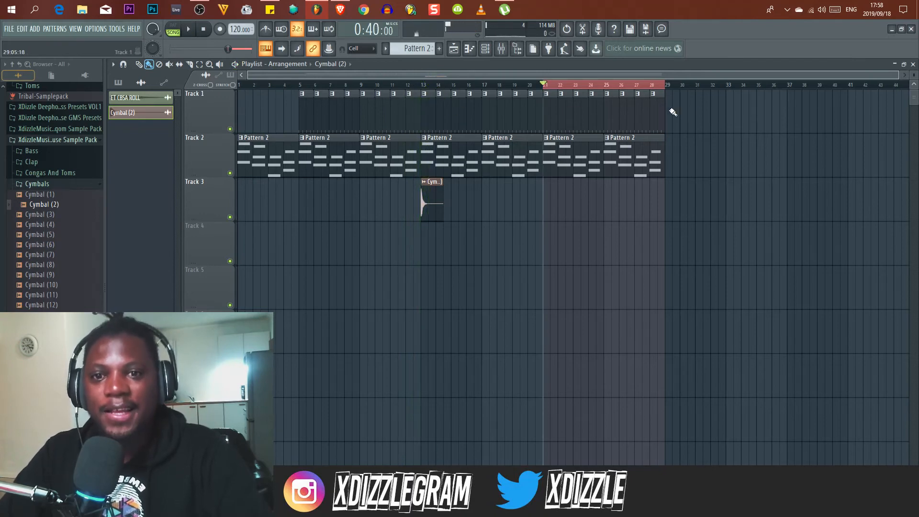
# Step: Copy the clips of bars 5 to 12 into bars 29 to 36 on Tracks 1 and 2
pyautogui.click(660, 112)
pyautogui.click(681, 111)
pyautogui.rightClick(680, 113)
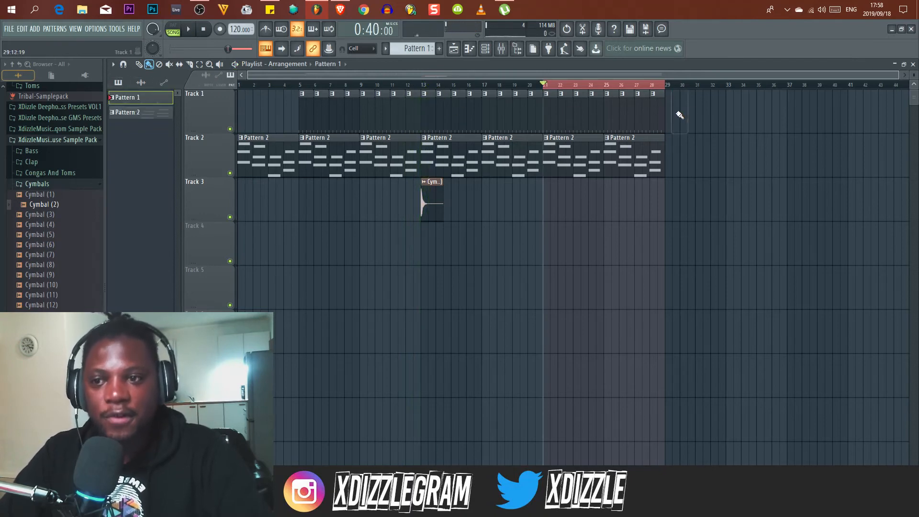
pyautogui.moveTo(419, 220); pyautogui.dragTo(675, 116)
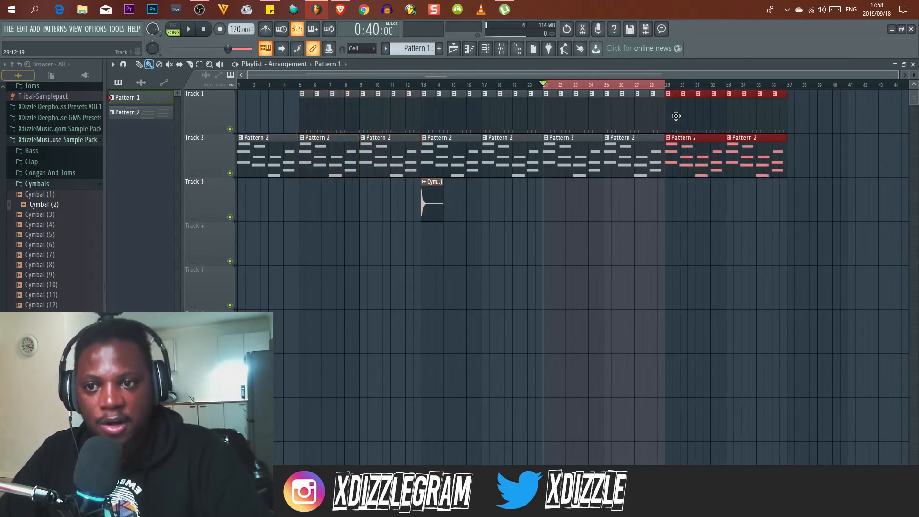
# Step: Move all clips of bars 13 to 28 down one track and clear the time selection
pyautogui.moveTo(656, 195); pyautogui.dragTo(431, 168)
pyautogui.scroll(-1, 569, 121)
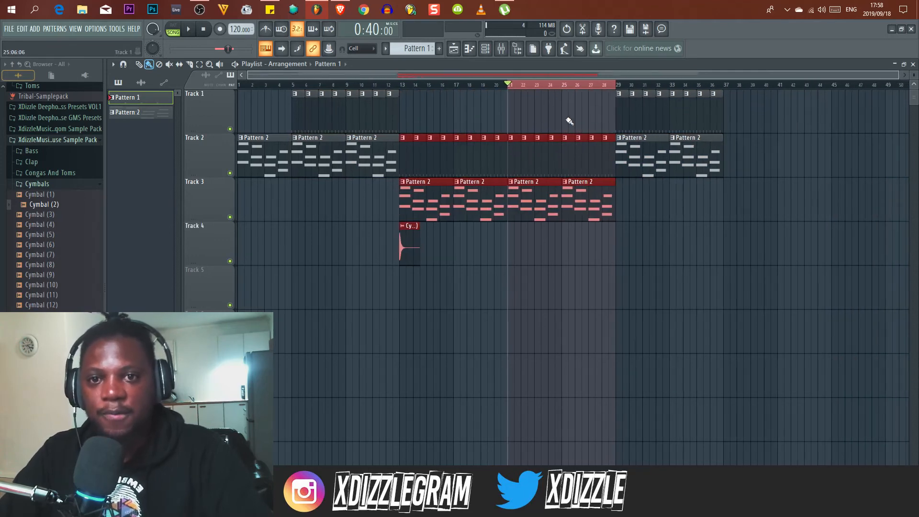
pyautogui.click(587, 86)
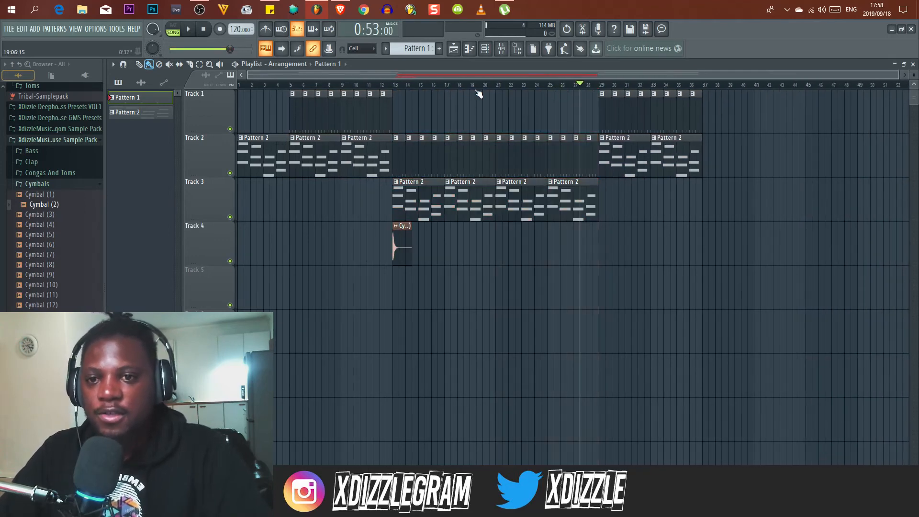
# Step: Duplicate all clips of bars 13 to 36 into bars 37 to 60 and move the playhead to bar 24
pyautogui.moveTo(740, 307); pyautogui.dragTo(394, 90)
pyautogui.hotkey('ctrl', 'b')
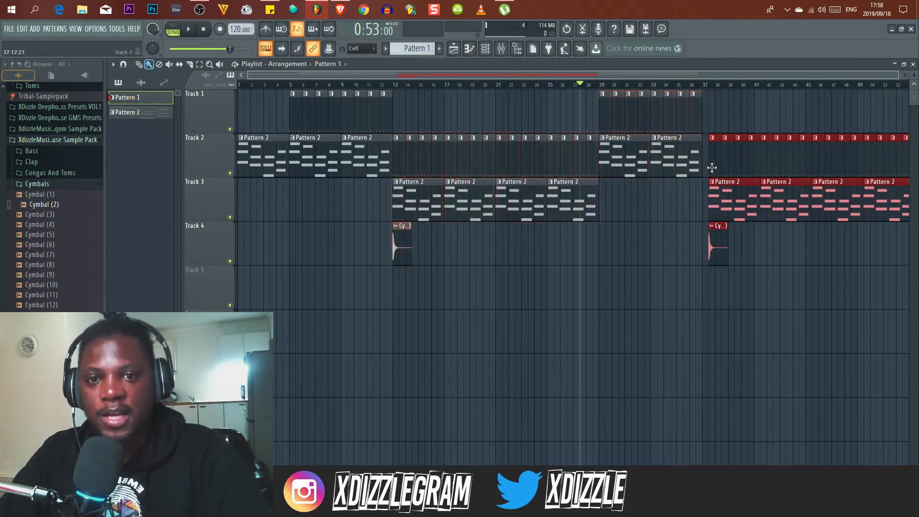
pyautogui.scroll(-2, 575, 89)
pyautogui.scroll(-1, 574, 89)
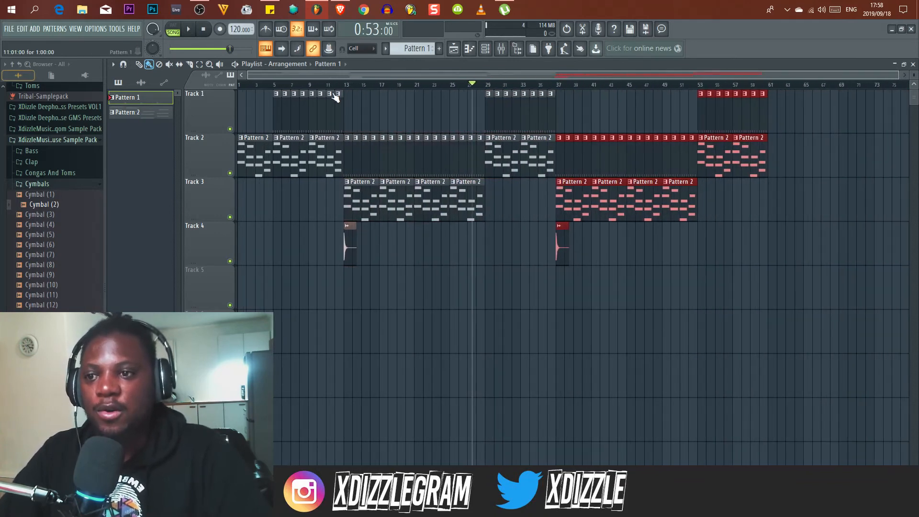
pyautogui.click(440, 85)
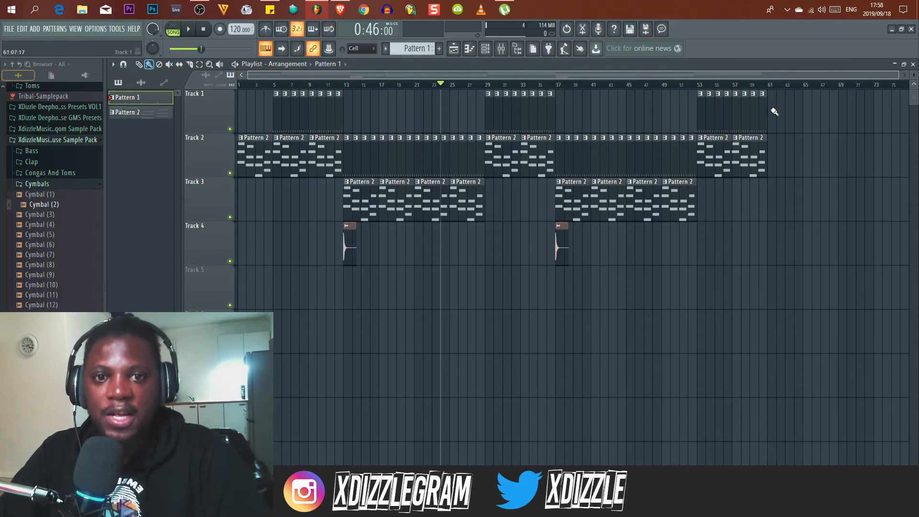
# Step: Add two Pattern 2 clips on Track 2 at bars 61 and 65 and move the playhead to bar 66
pyautogui.click(727, 157)
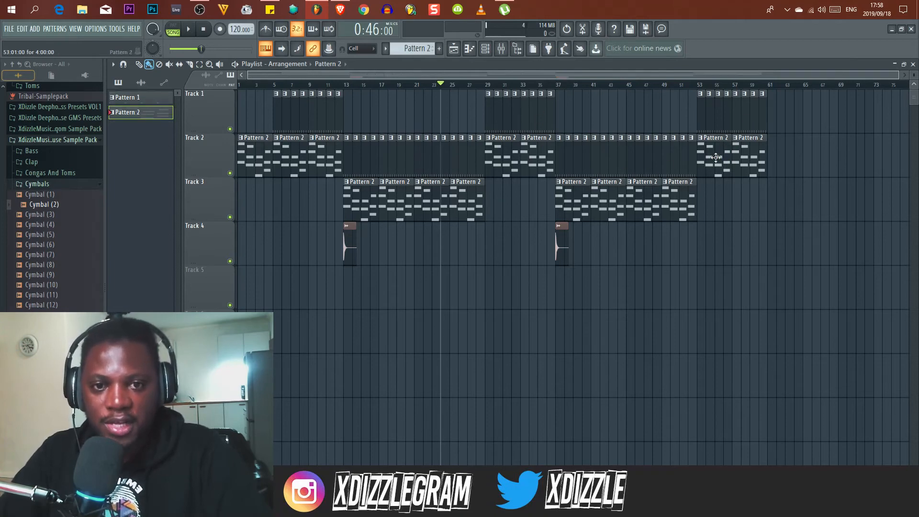
pyautogui.click(780, 155)
pyautogui.click(813, 153)
pyautogui.scroll(-2, 749, 86)
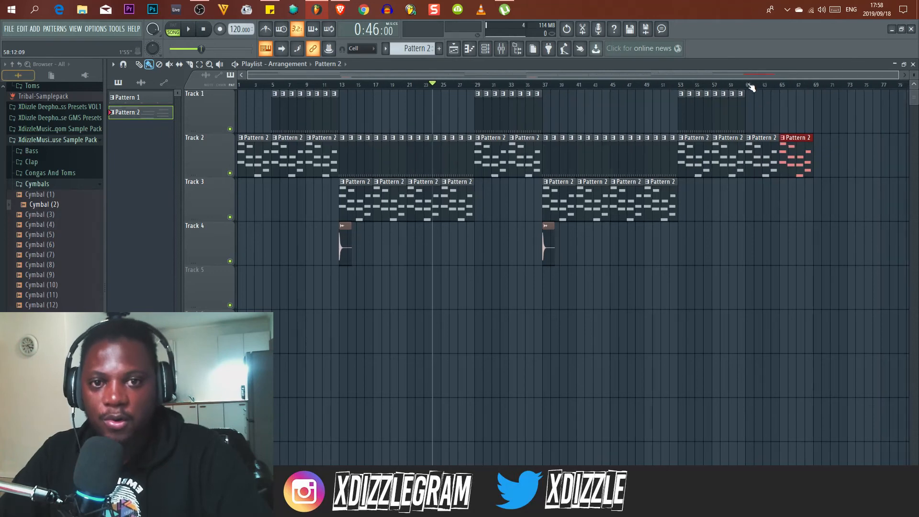
pyautogui.click(742, 86)
pyautogui.click(758, 85)
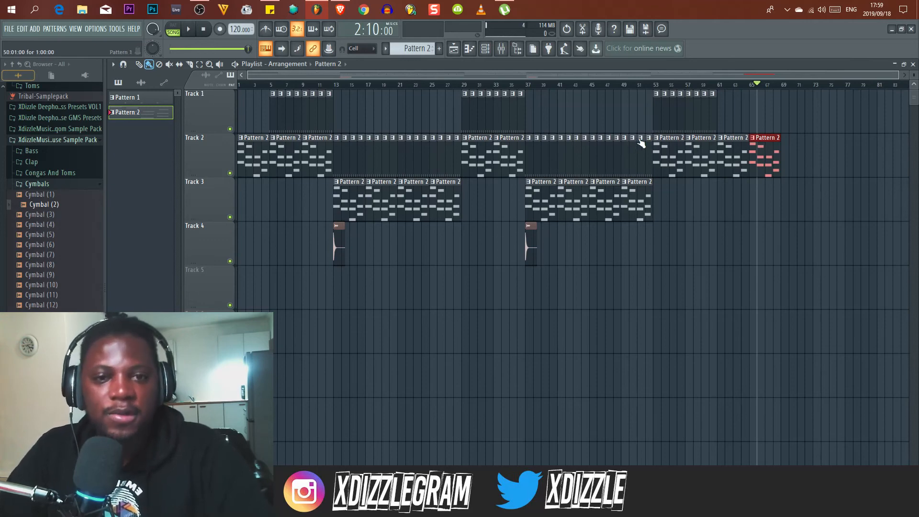
# Step: Shift the whole arrangement four bars later and place a Pattern 2 clip at bar 1 on Track 2
pyautogui.moveTo(817, 308); pyautogui.dragTo(237, 89)
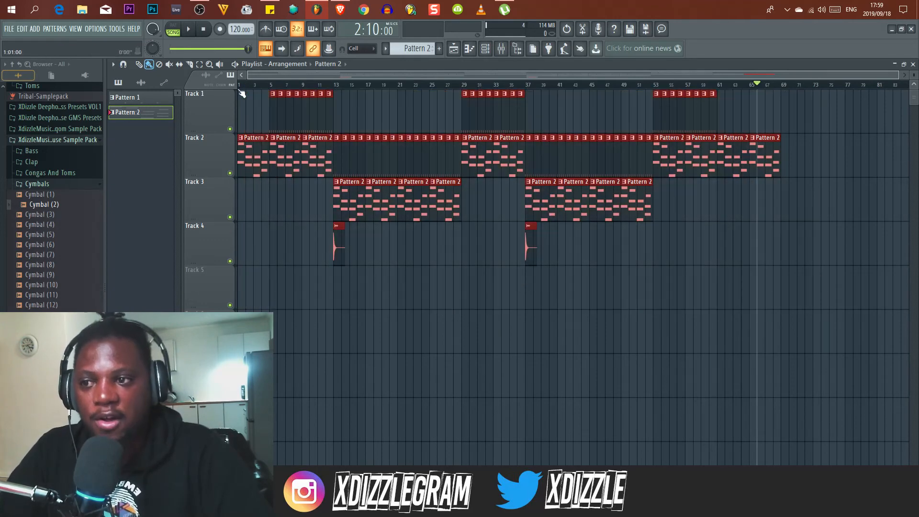
pyautogui.moveTo(256, 162)
pyautogui.mouseDown()
pyautogui.moveTo(283, 165)
pyautogui.moveTo(236, 193)
pyautogui.moveTo(243, 157)
pyautogui.mouseUp()
pyautogui.doubleClick(277, 205)
pyautogui.click(561, 63)
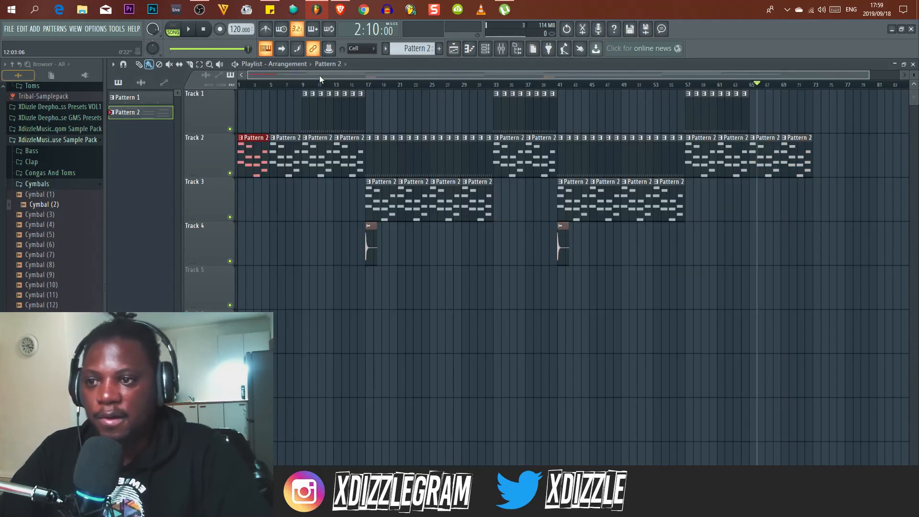
# Step: Shift all clips from bar 33 onward four bars later and fill bars 33 to 36 on Track 2 with Pattern 1 clips
pyautogui.scroll(-1, 322, 90)
pyautogui.scroll(-1, 322, 90)
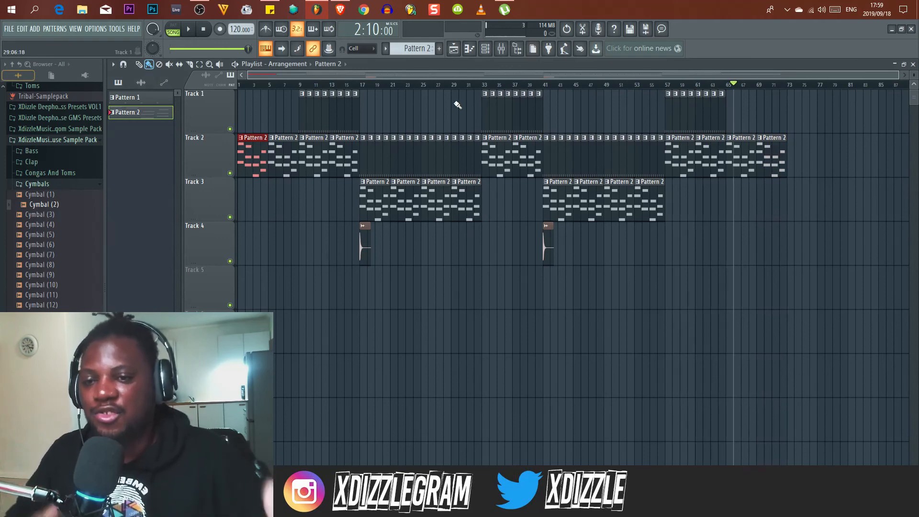
pyautogui.moveTo(839, 272); pyautogui.dragTo(517, 115)
pyautogui.click(482, 172)
pyautogui.moveTo(483, 172); pyautogui.dragTo(502, 161)
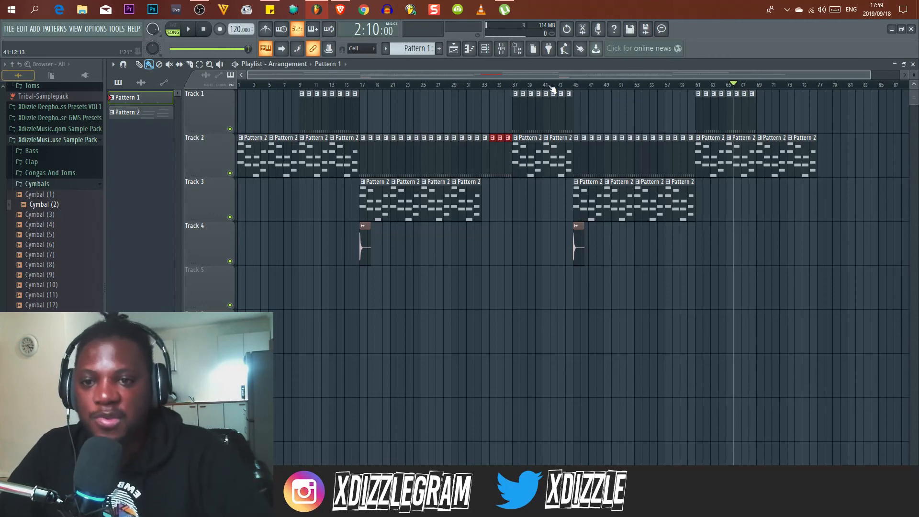
# Step: Cut the arrangement down to bars 1 to 8, with eight Pattern 1 clips on Track 1 and two Pattern 2 clips on Track 2
pyautogui.moveTo(841, 287); pyautogui.dragTo(228, 111)
pyautogui.press('Delete')
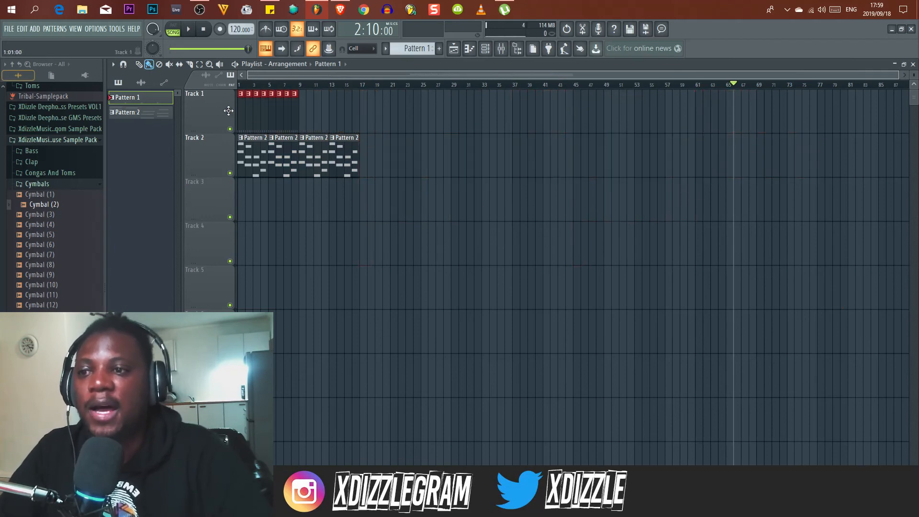
pyautogui.rightClick(355, 159)
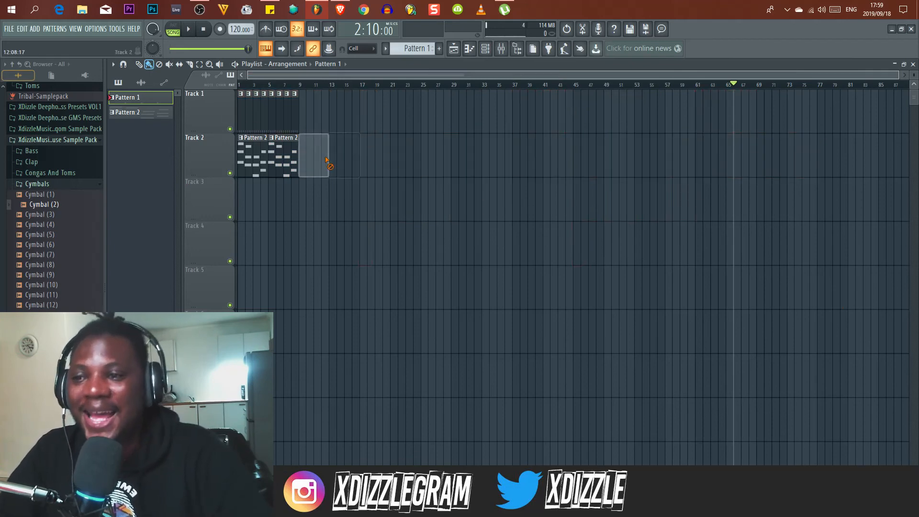
# Step: Restore the playlist to its smaller window, play the eight-bar arrangement from the start and stop it
pyautogui.doubleClick(418, 67)
pyautogui.scroll(8, 569, 89)
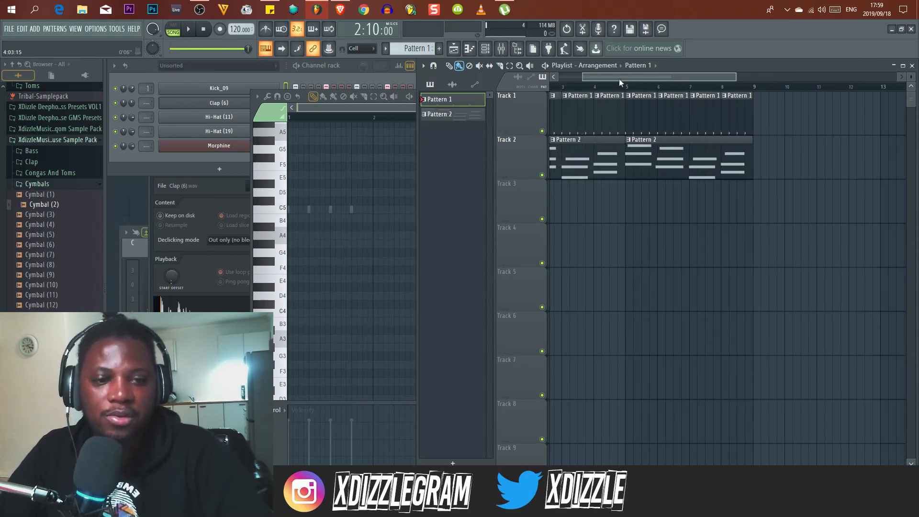
pyautogui.scroll(-3, 592, 91)
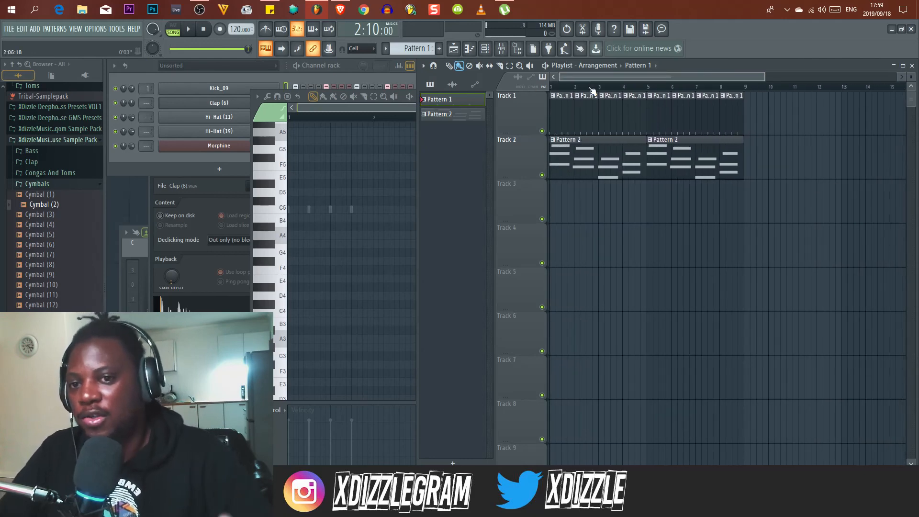
pyautogui.scroll(3, 582, 79)
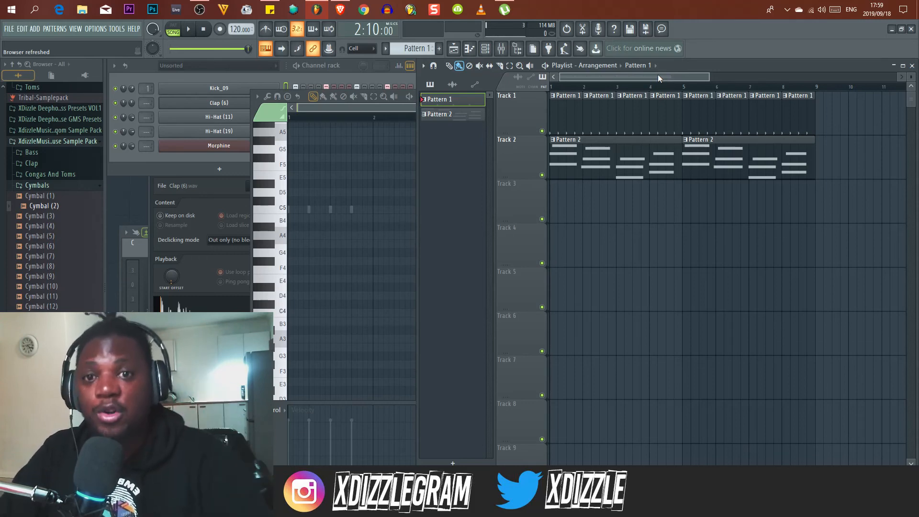
pyautogui.press('space')
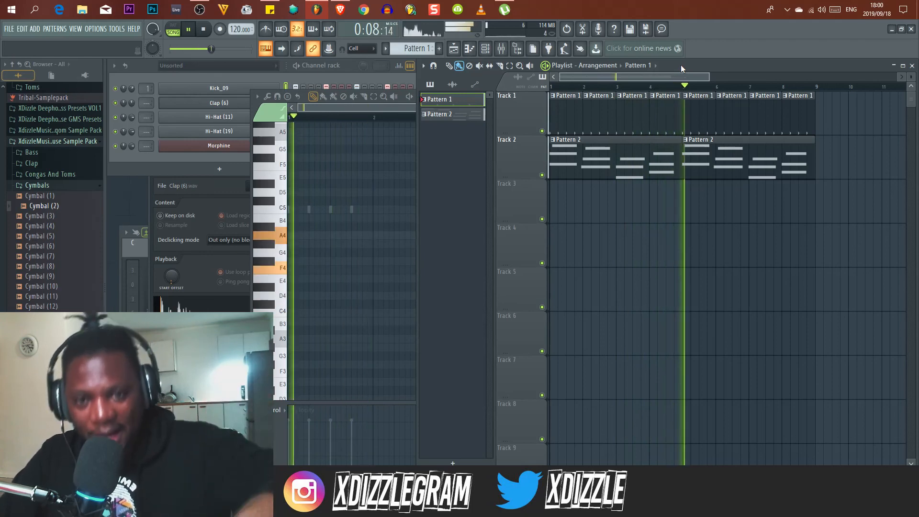
pyautogui.press('space')
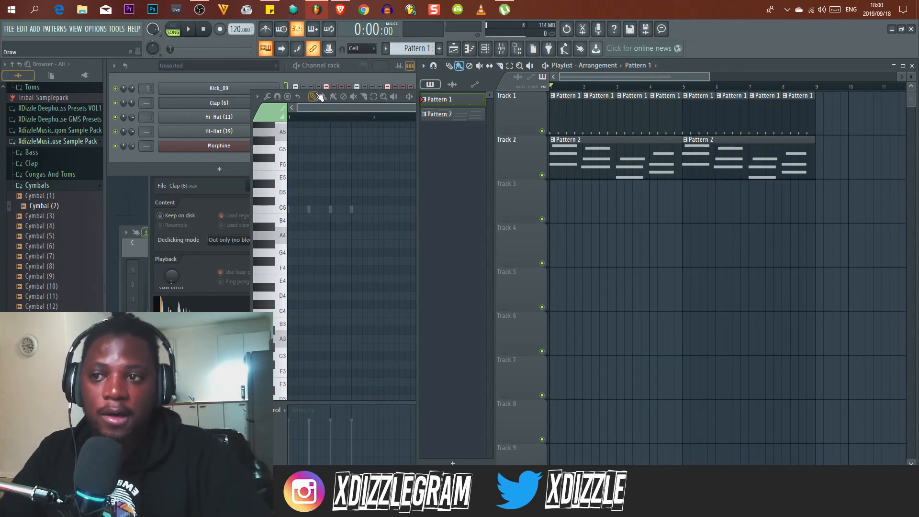
# Step: Bring the channel rack in front of the piano roll and return the focus to the playlist
pyautogui.click(339, 70)
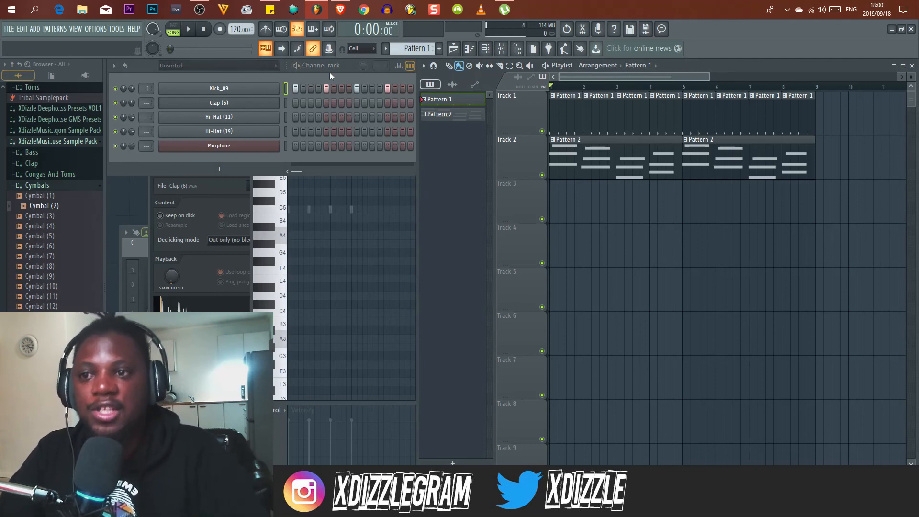
pyautogui.click(329, 71)
pyautogui.click(694, 62)
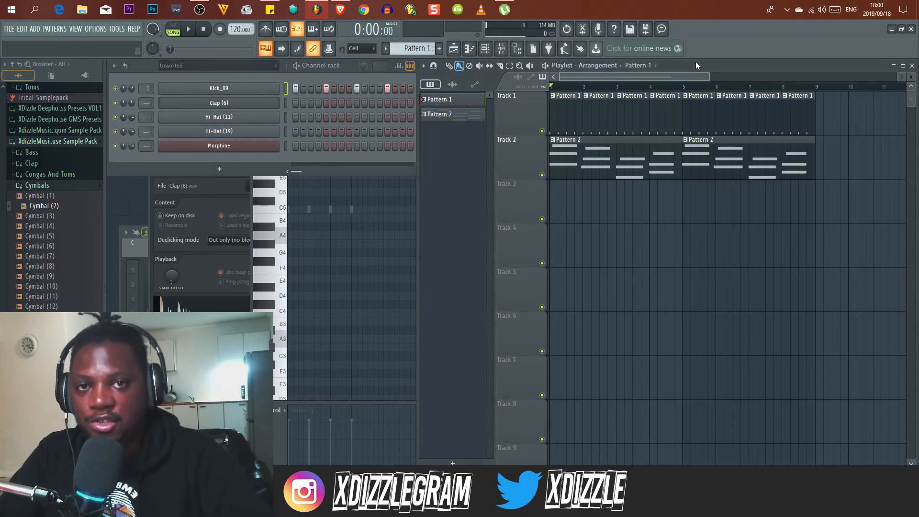